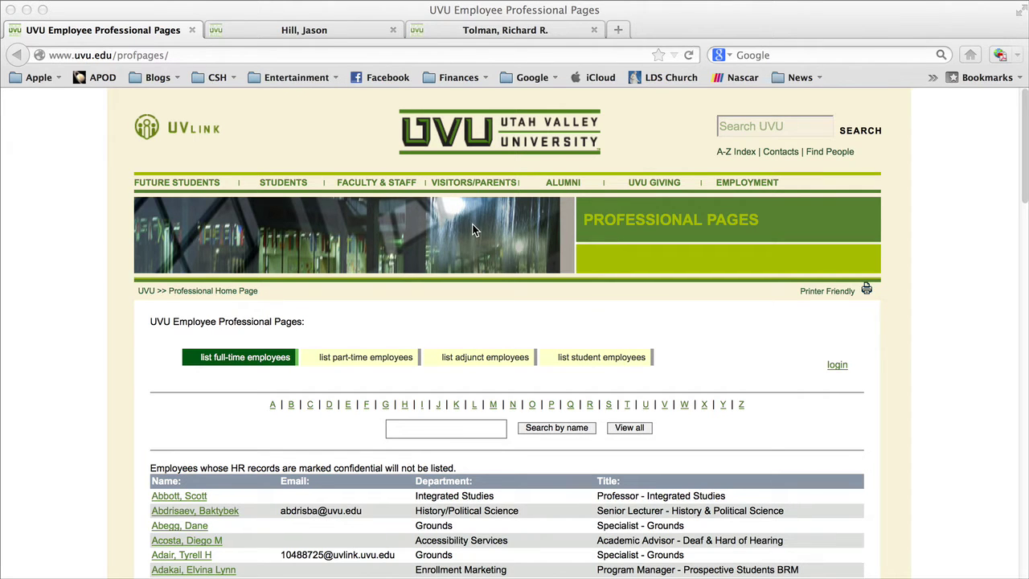
# List the employees whose last names start with H
pyautogui.scroll(-3, 473, 230)
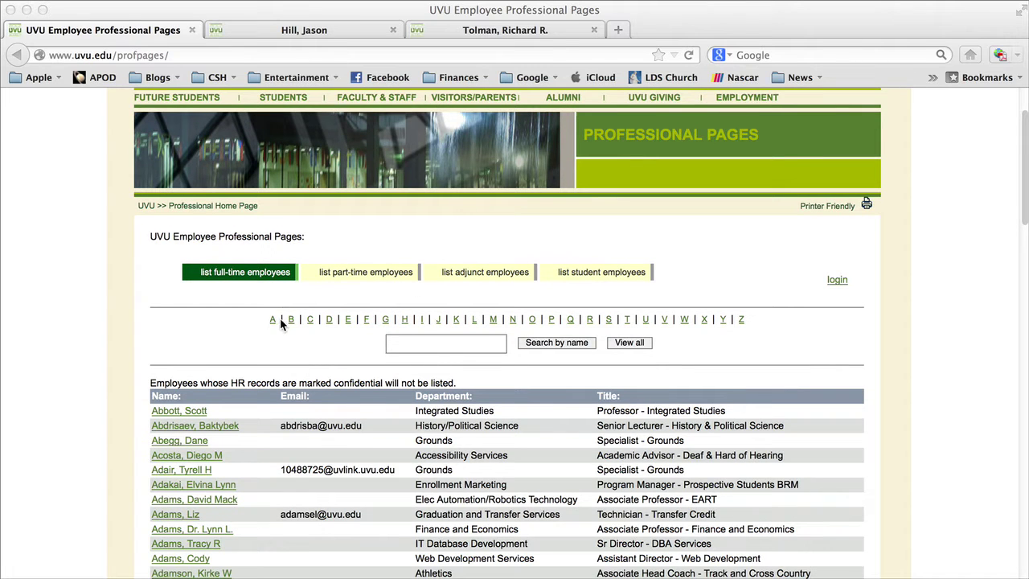
pyautogui.scroll(-2, 297, 306)
pyautogui.scroll(4, 293, 318)
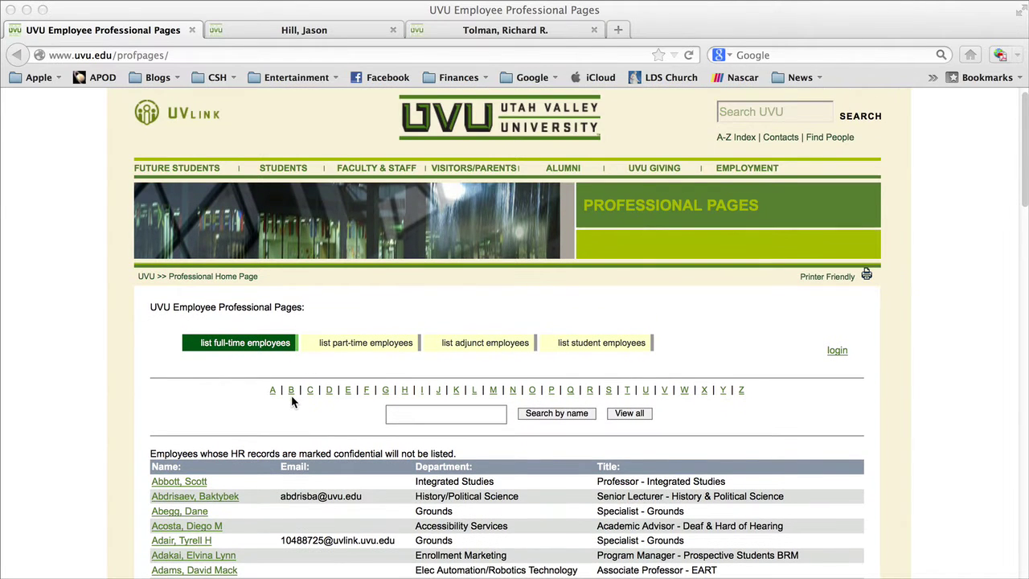
pyautogui.click(406, 391)
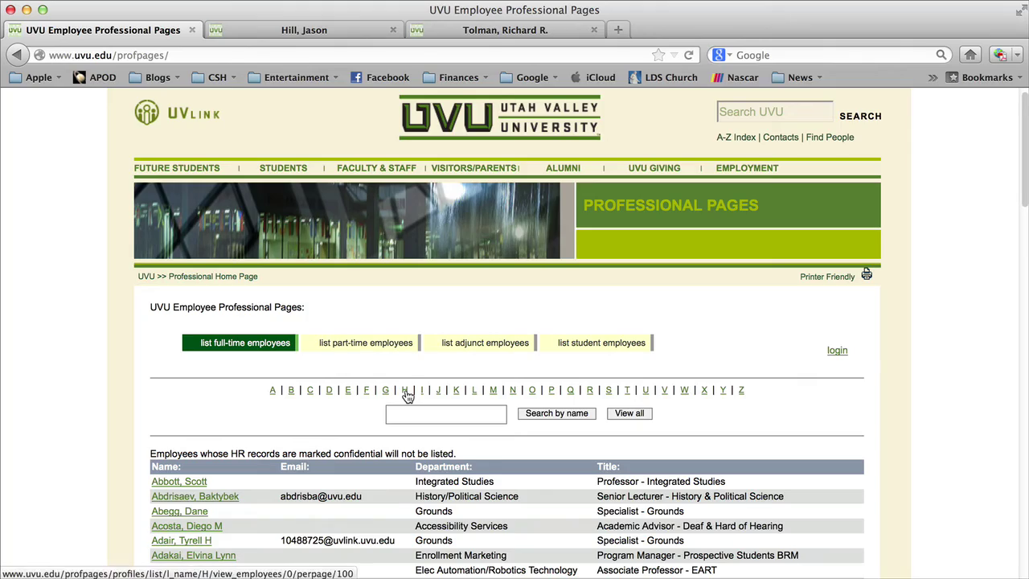
pyautogui.click(406, 390)
# Open the College of Science/Health web developer's profile from the H list and skim it
pyautogui.scroll(-10, 443, 370)
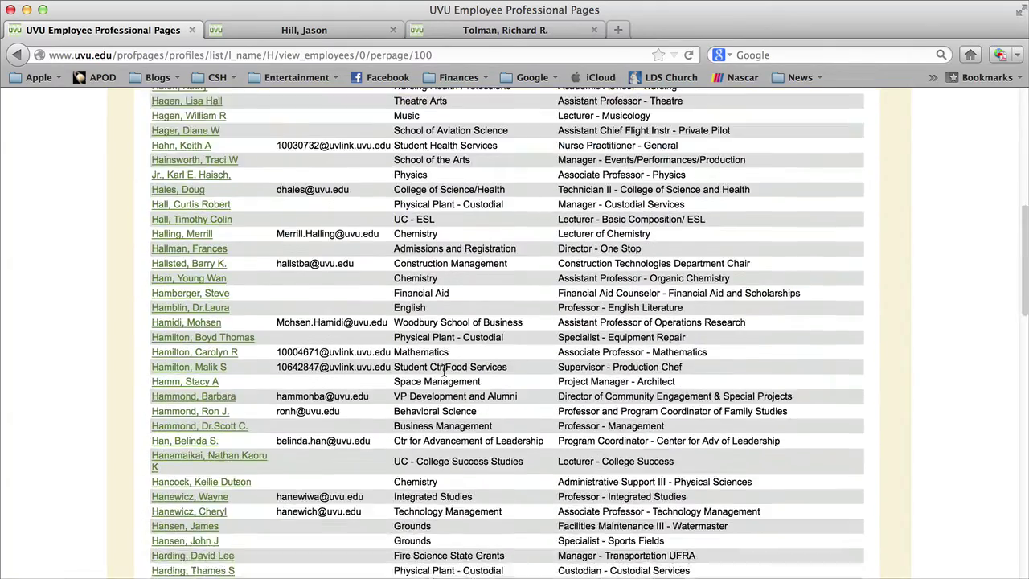
pyautogui.scroll(-15, 443, 372)
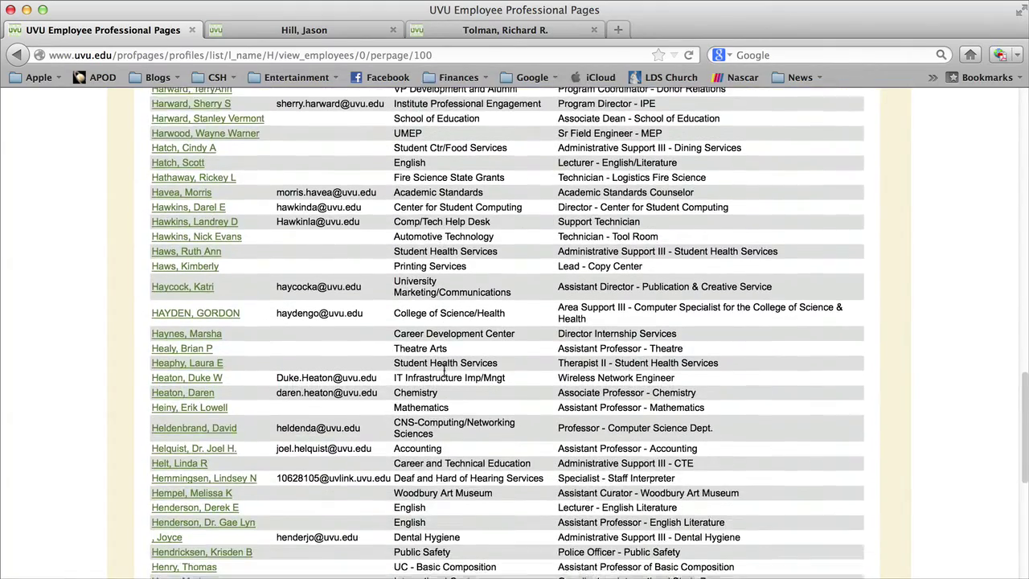
pyautogui.scroll(-8, 444, 372)
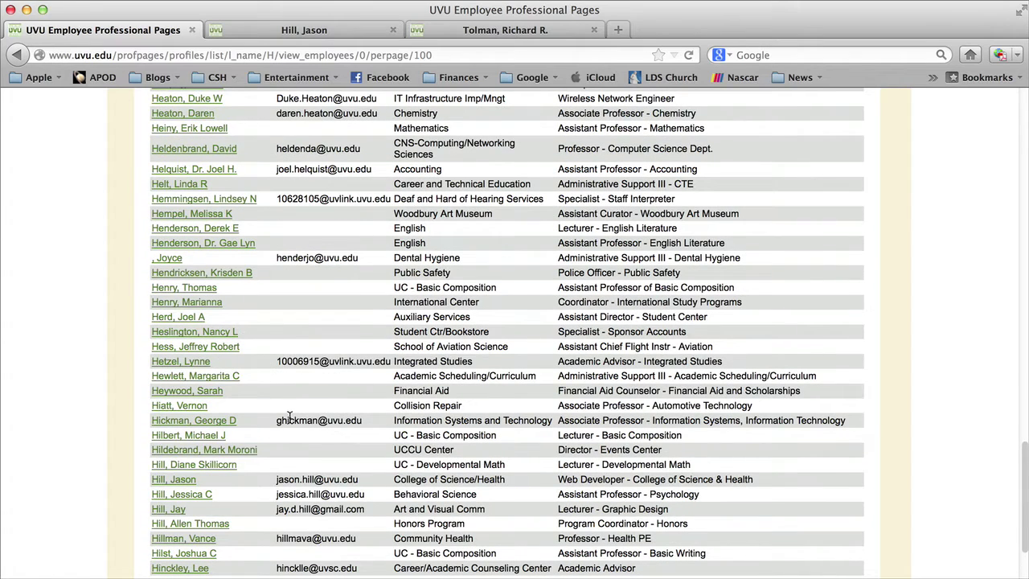
pyautogui.click(184, 481)
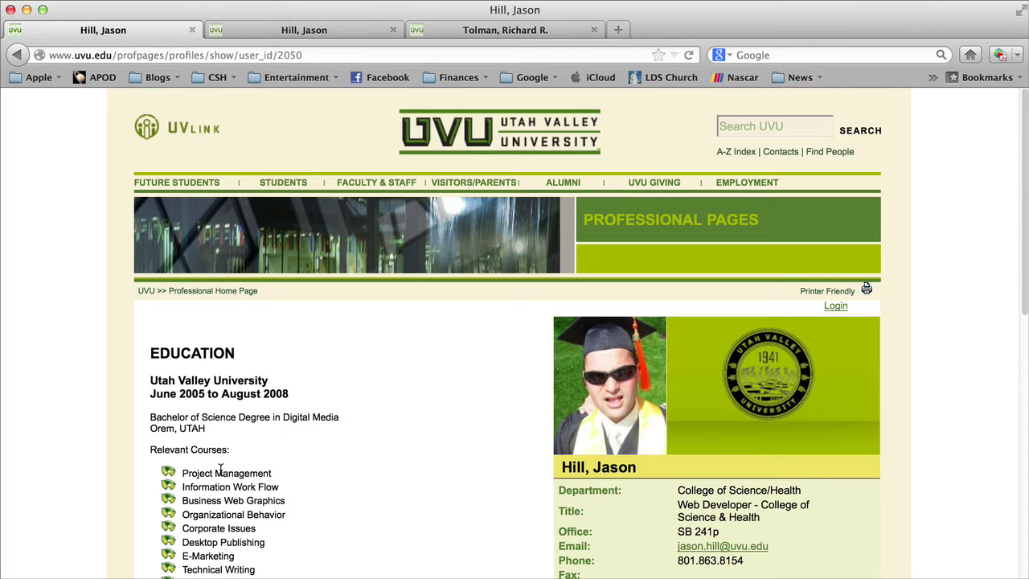
pyautogui.scroll(-5, 278, 379)
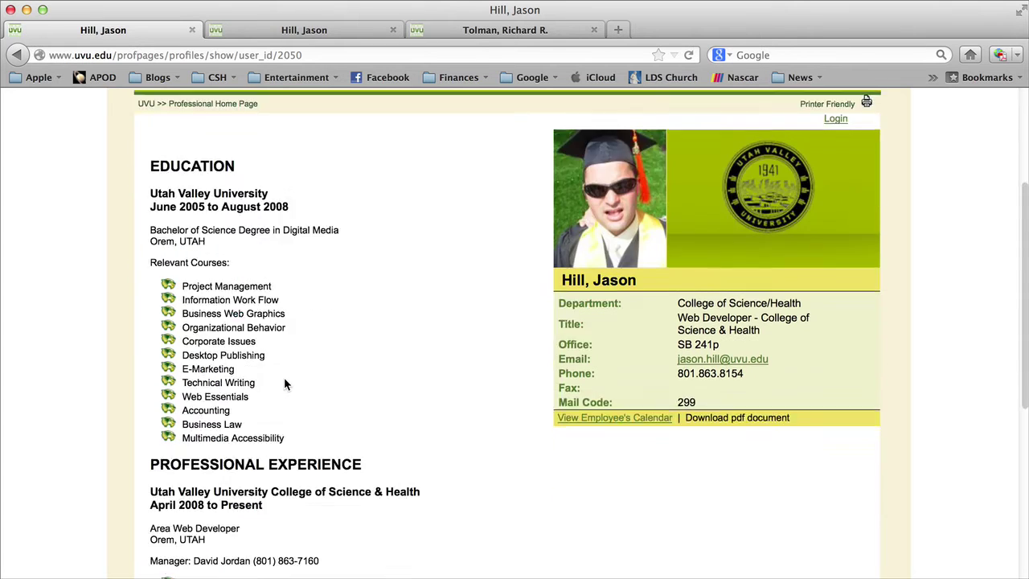
pyautogui.scroll(-2, 285, 379)
pyautogui.scroll(10, 285, 379)
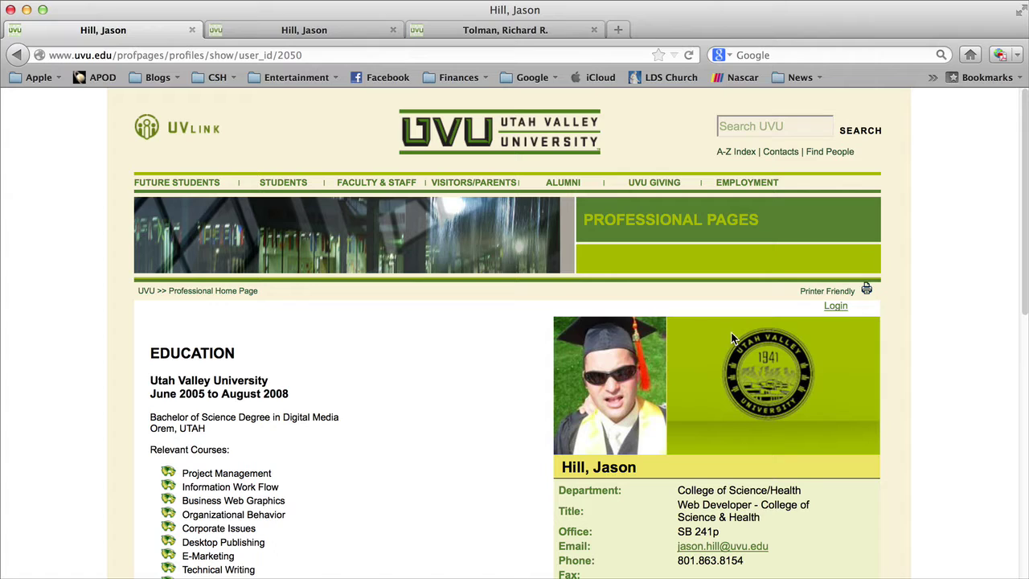
# Go to the Login page from the web developer's profile
pyautogui.click(836, 306)
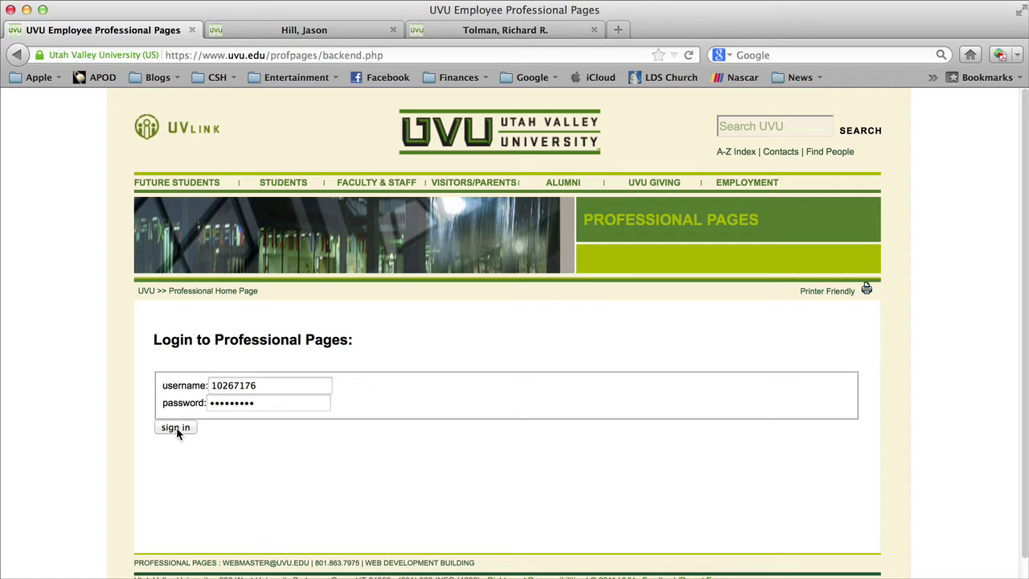
# Sign in and review the Display and Employee Information fields on the edit page
pyautogui.click(176, 427)
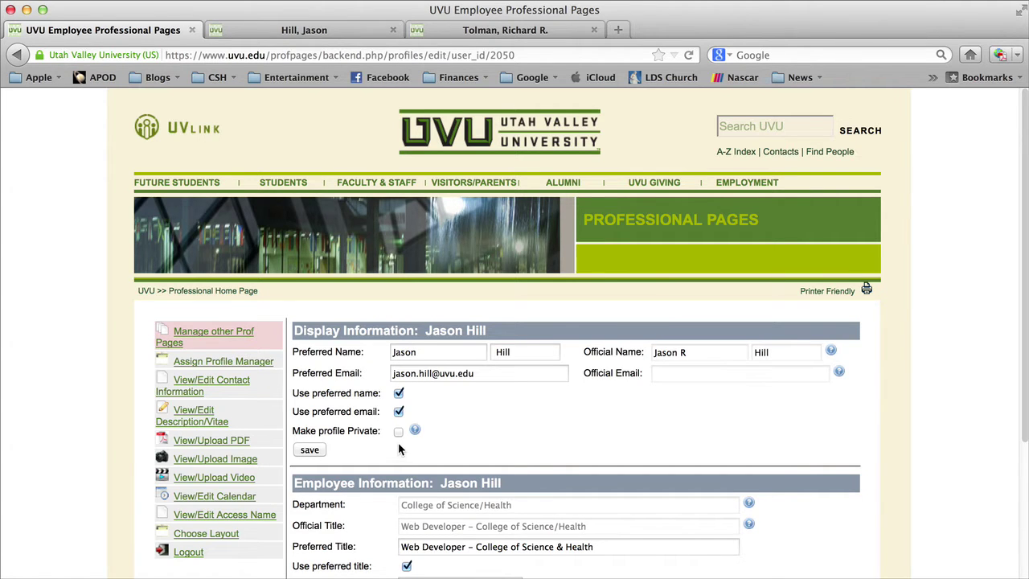
pyautogui.scroll(-2, 473, 441)
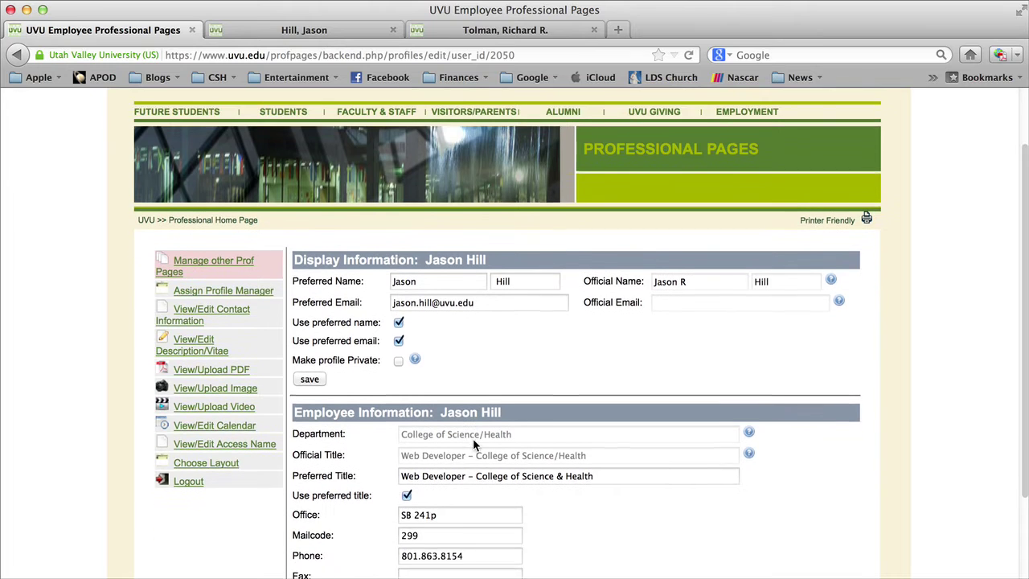
pyautogui.scroll(-1, 473, 438)
pyautogui.scroll(-1, 474, 434)
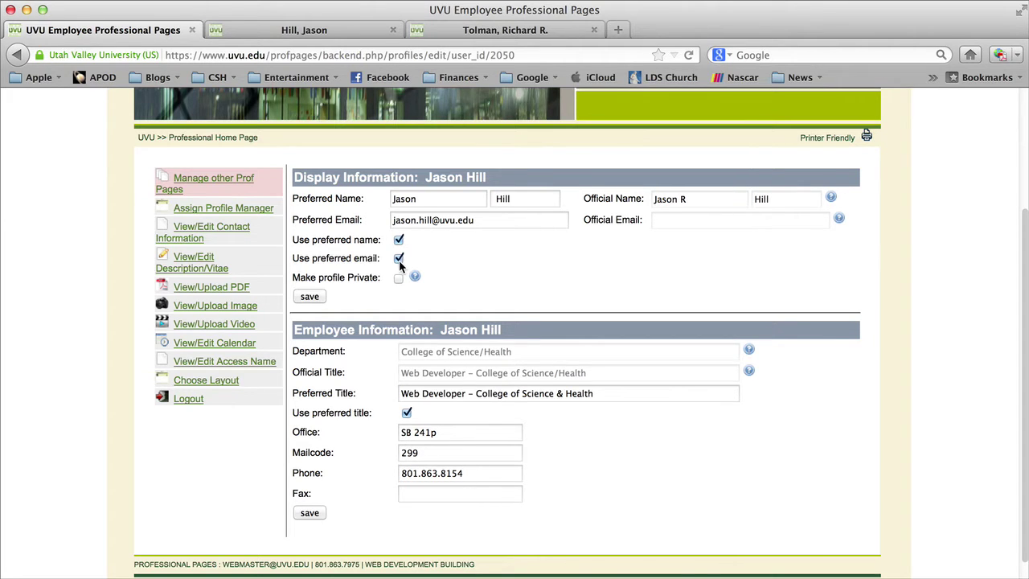
# Save Display Information, then Employee Information with preferred title 'Web Developer – College of Science & Health'
pyautogui.click(312, 298)
pyautogui.scroll(-5, 390, 302)
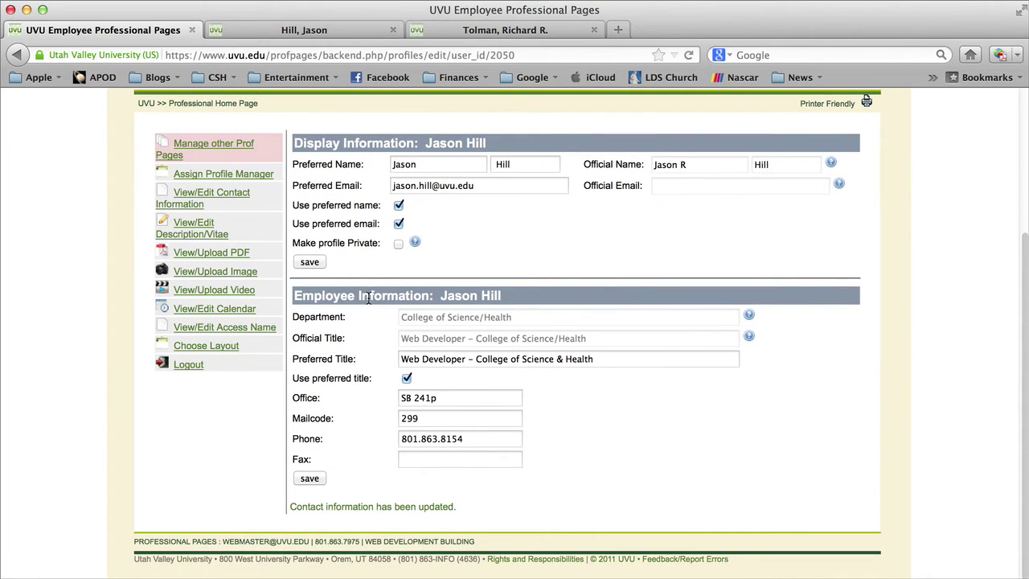
pyautogui.moveTo(402, 358); pyautogui.dragTo(466, 359)
pyautogui.click(405, 358)
pyautogui.click(310, 479)
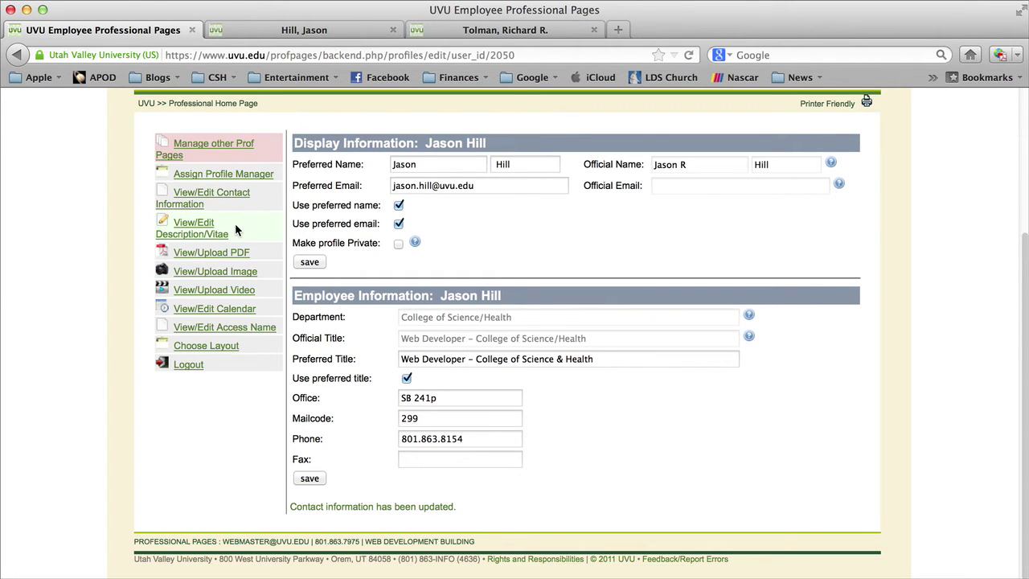
# Open View/Upload Image, compare it with the public profile, and note the 140 x 172 pixel size
pyautogui.click(242, 274)
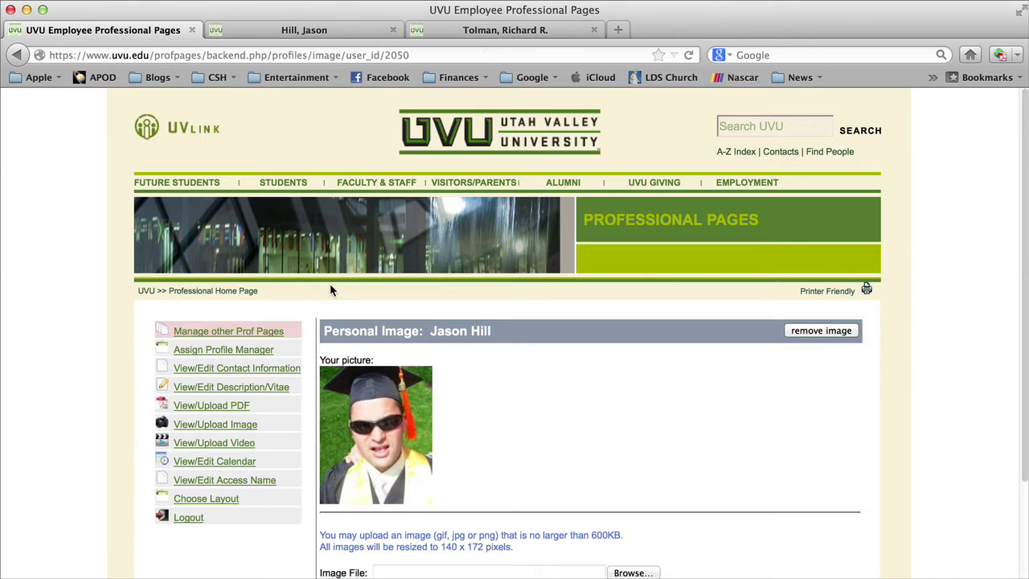
pyautogui.click(321, 30)
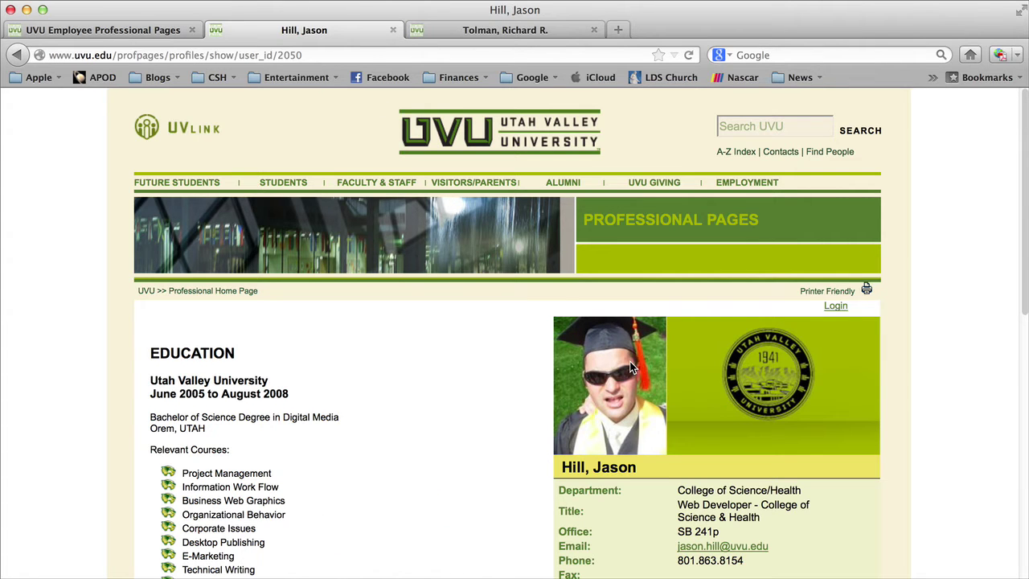
pyautogui.scroll(-1, 631, 370)
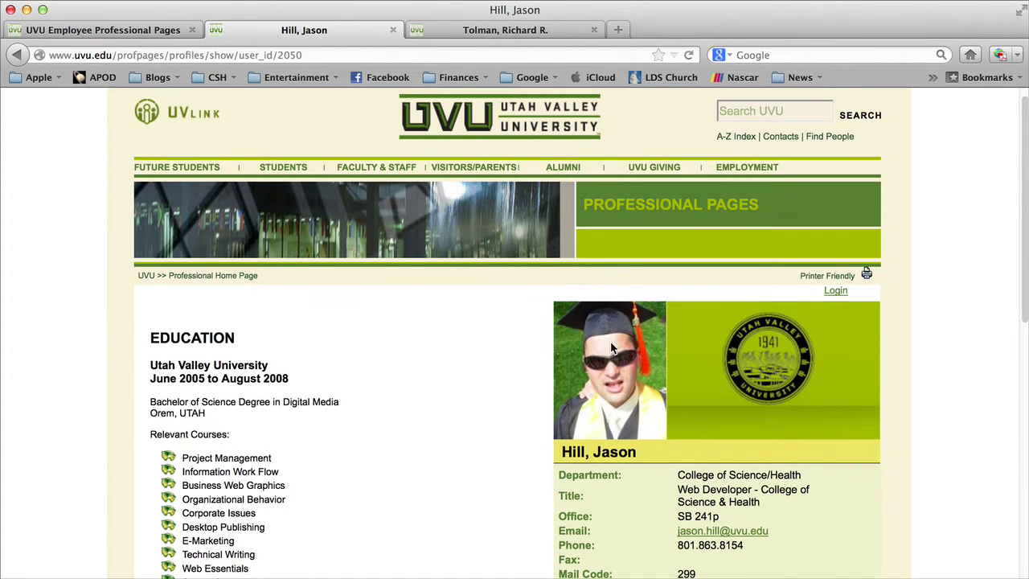
pyautogui.click(115, 31)
pyautogui.scroll(-3, 560, 391)
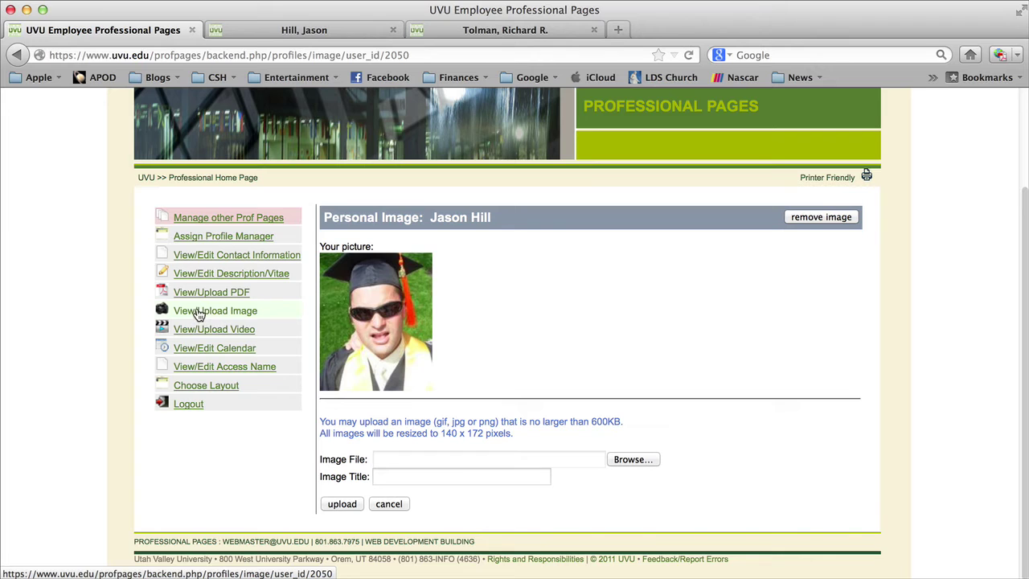
pyautogui.click(201, 312)
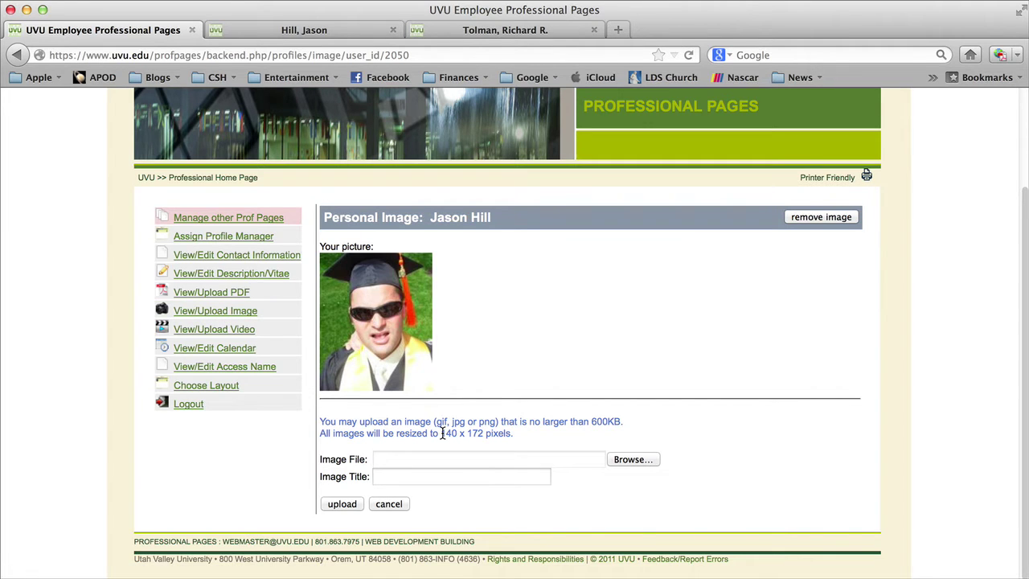
pyautogui.moveTo(443, 433); pyautogui.dragTo(511, 434)
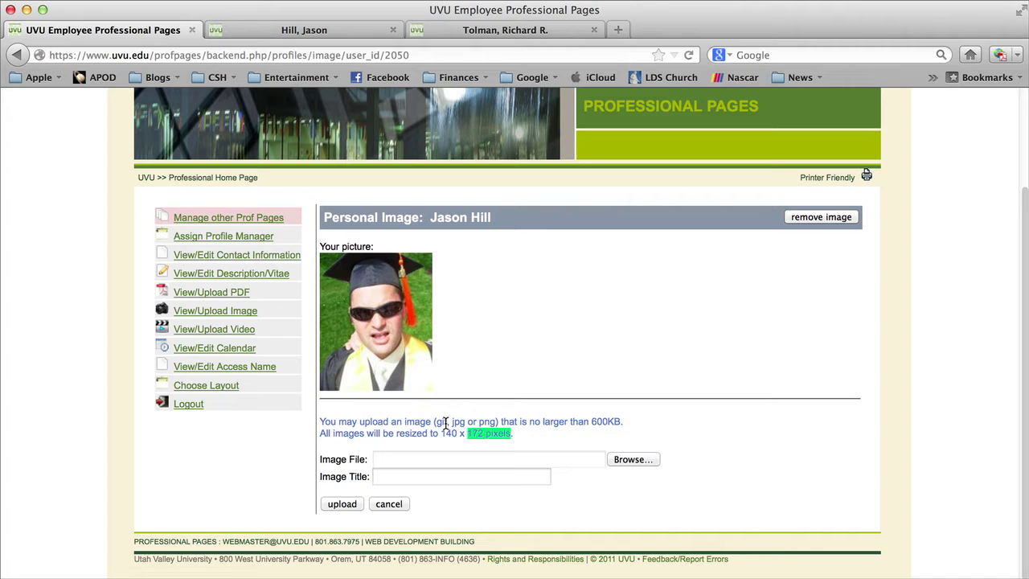
pyautogui.moveTo(440, 433); pyautogui.dragTo(502, 431)
# Read the education and courses in the description/vitae editor, then compare them with the public profile
pyautogui.click(245, 276)
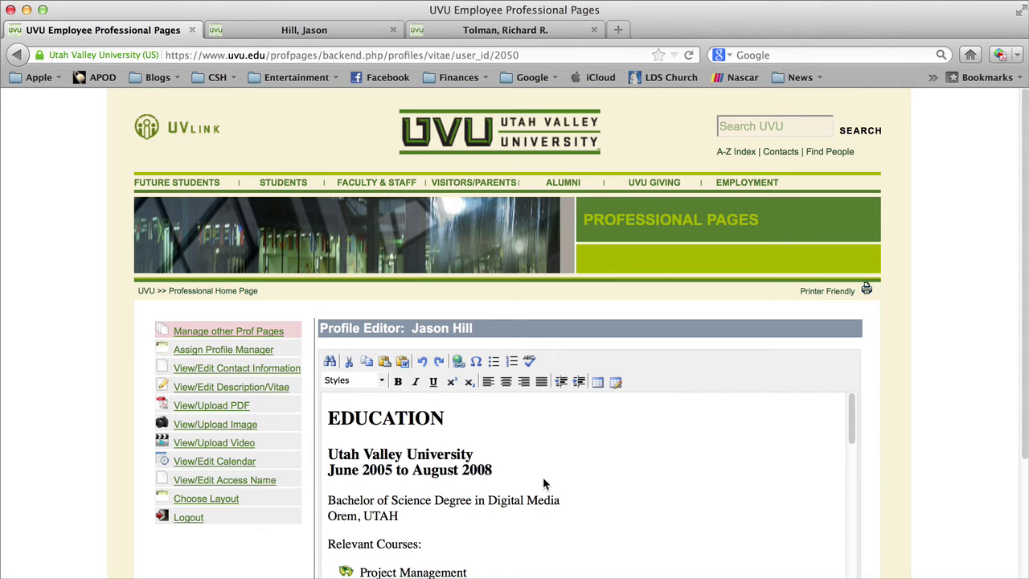
pyautogui.scroll(-2, 544, 482)
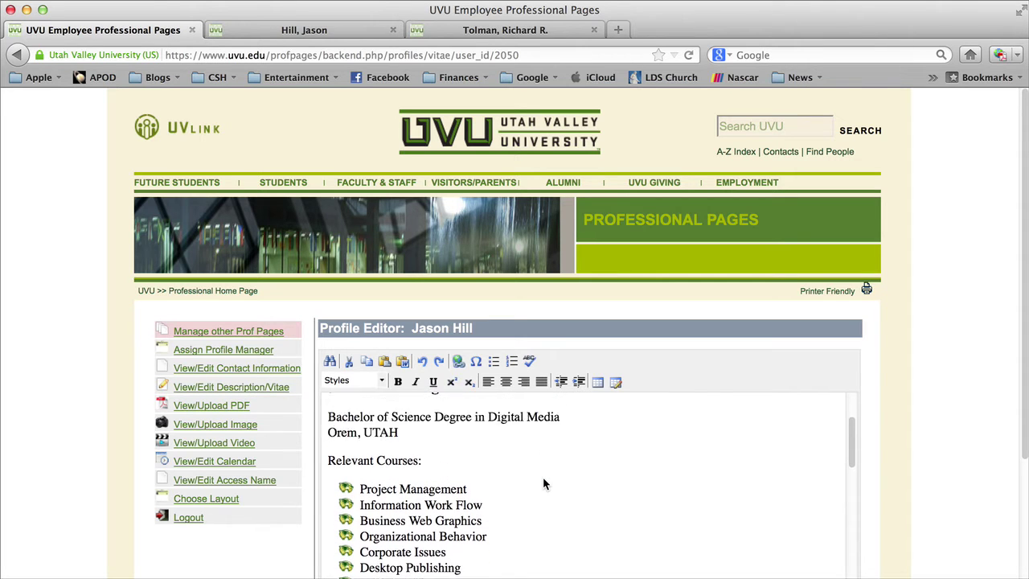
pyautogui.scroll(3, 542, 482)
pyautogui.scroll(-3, 896, 398)
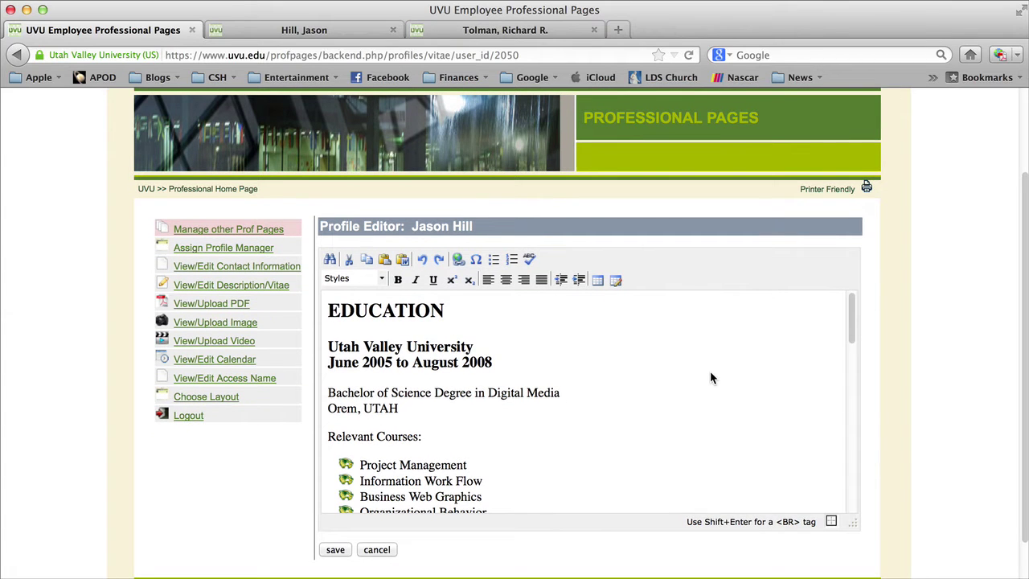
pyautogui.scroll(-4, 711, 375)
pyautogui.scroll(-10, 710, 374)
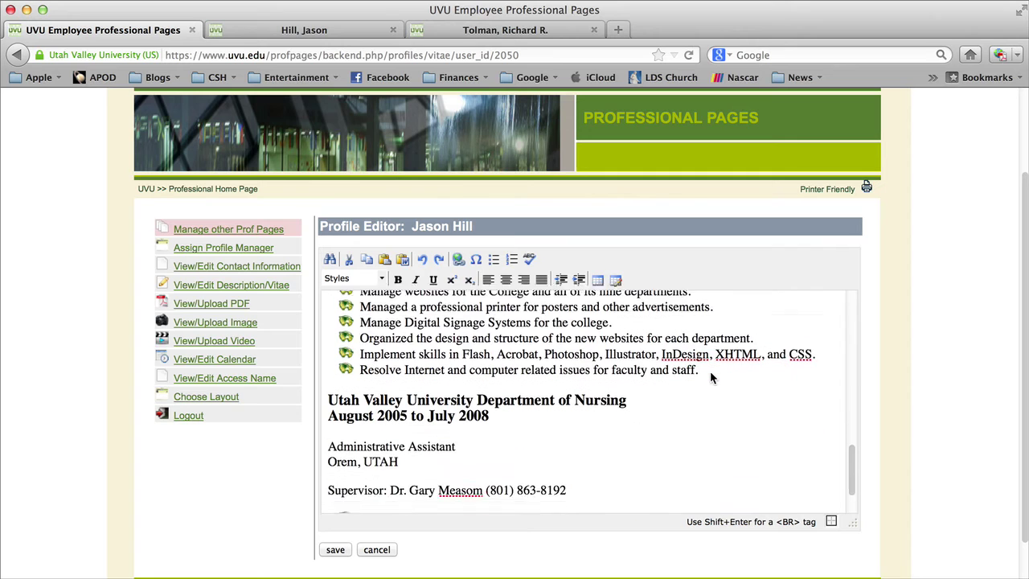
pyautogui.scroll(-2, 710, 377)
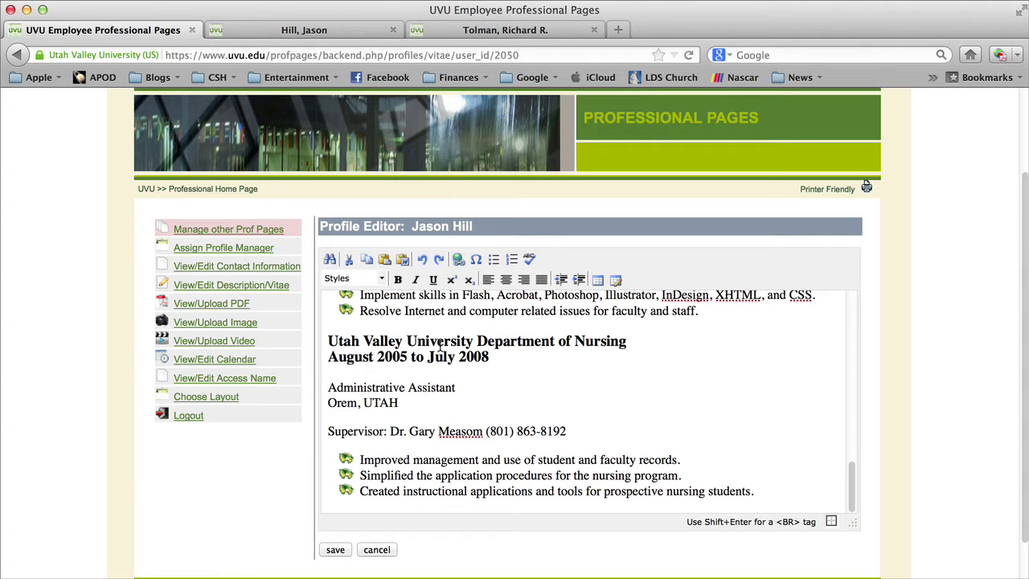
pyautogui.scroll(10, 478, 341)
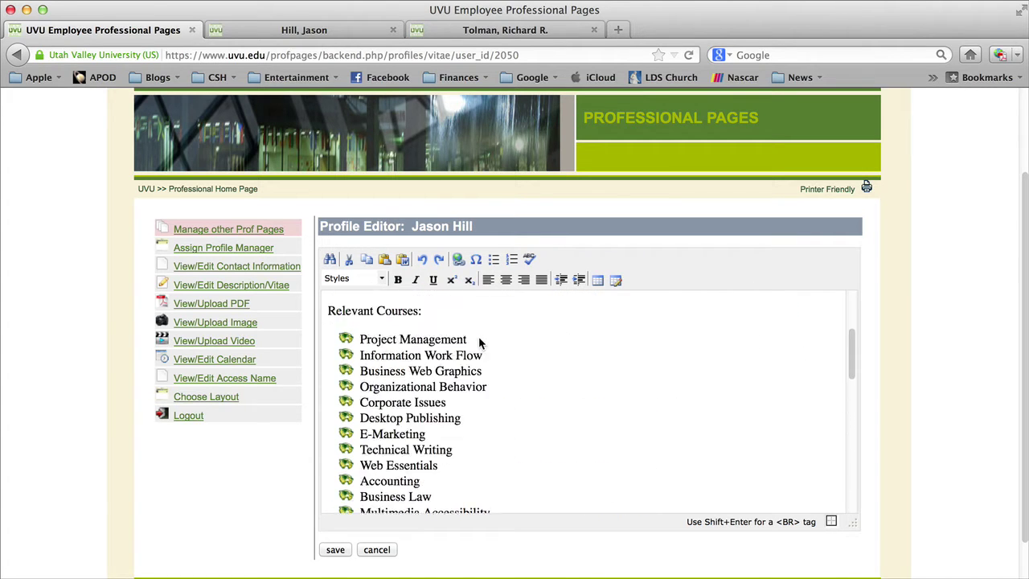
pyautogui.scroll(2, 479, 341)
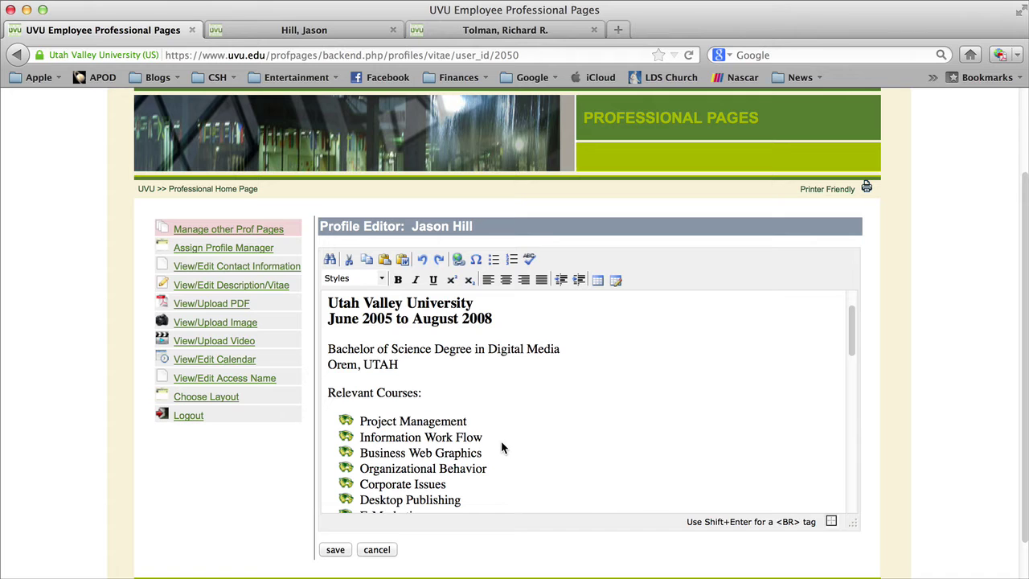
pyautogui.scroll(-1, 495, 437)
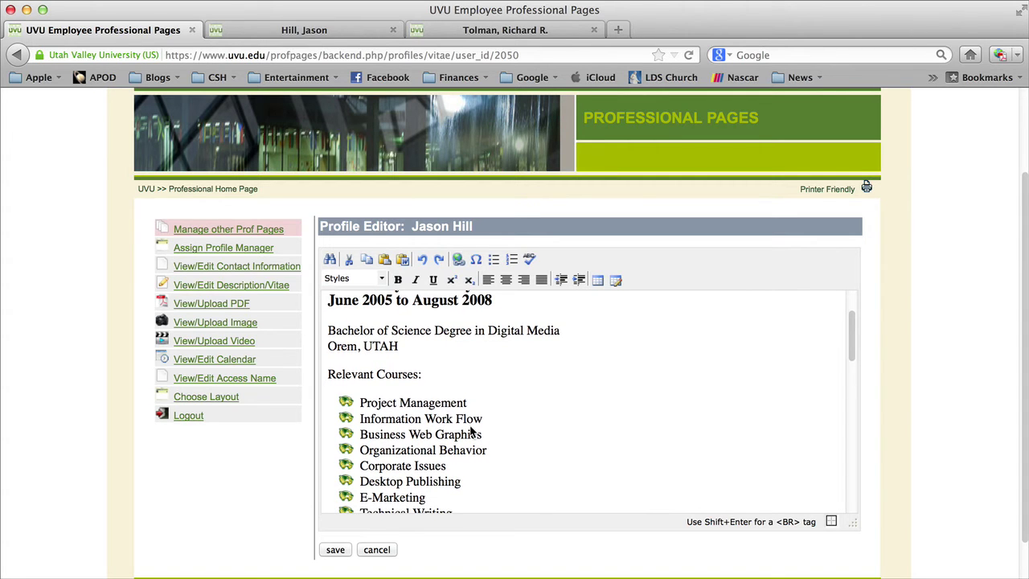
pyautogui.click(361, 32)
pyautogui.scroll(-10, 501, 281)
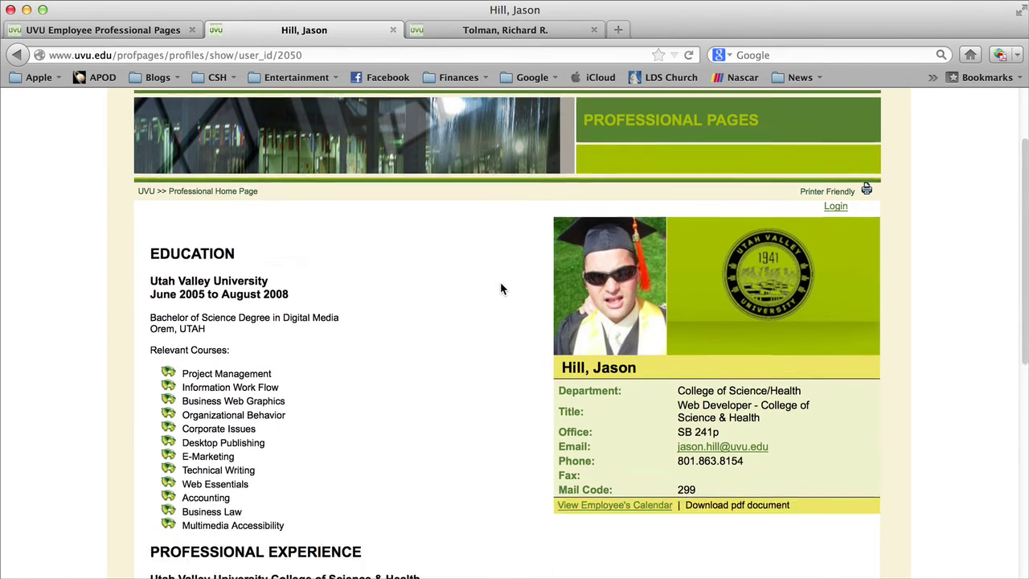
# Return from the public profile to the vitae editor showing the Digital Media degree
pyautogui.scroll(6, 500, 283)
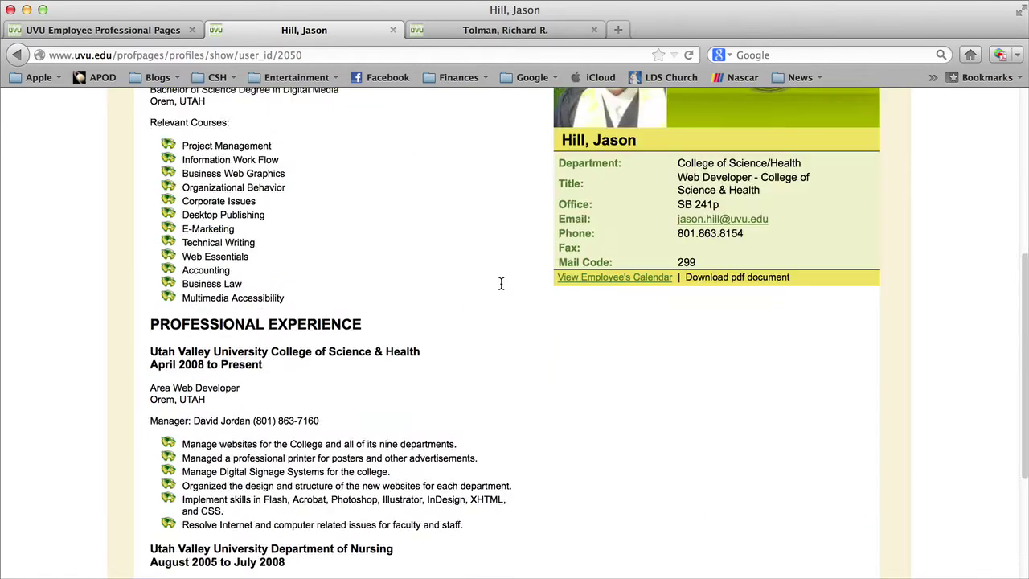
pyautogui.scroll(-3, 501, 286)
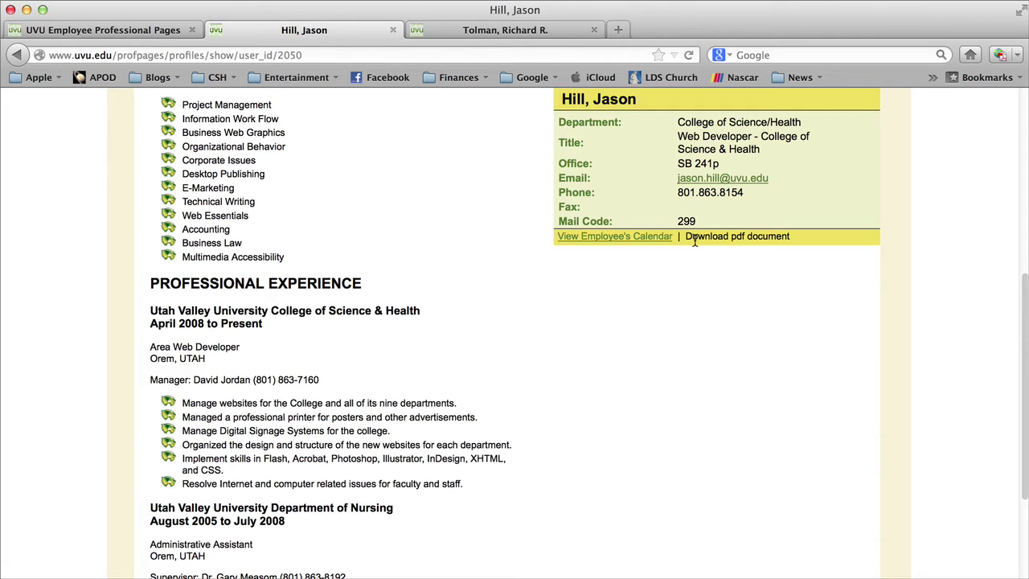
pyautogui.click(161, 31)
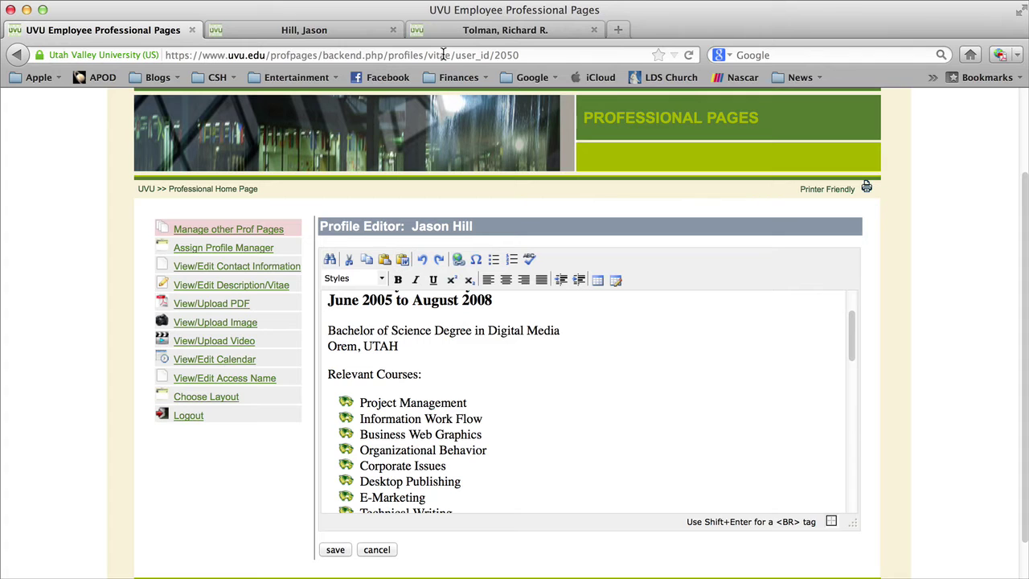
# Open the Biology professor's full CV, 10002571.pdf, from his profile page
pyautogui.click(505, 30)
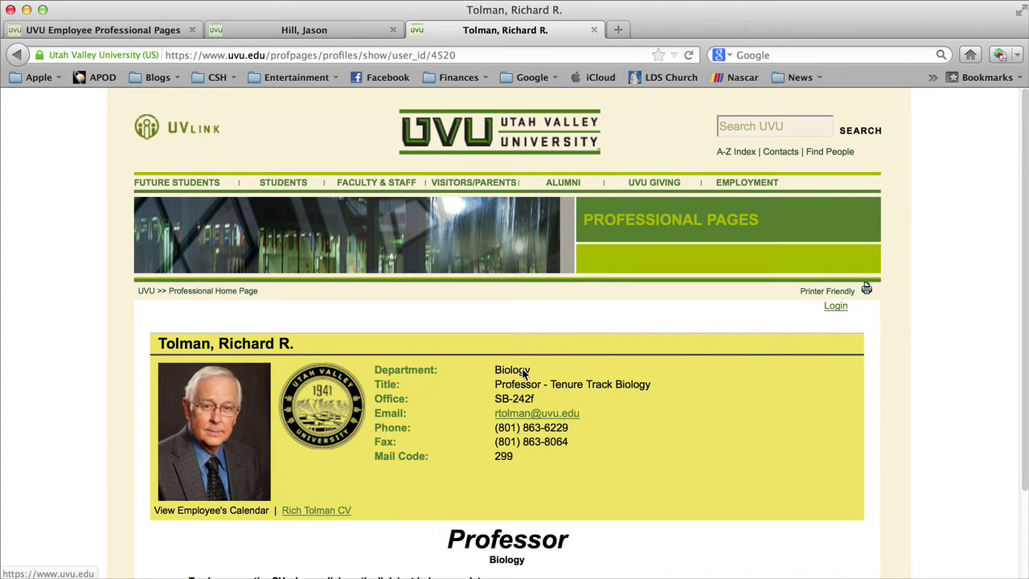
pyautogui.scroll(-3, 527, 366)
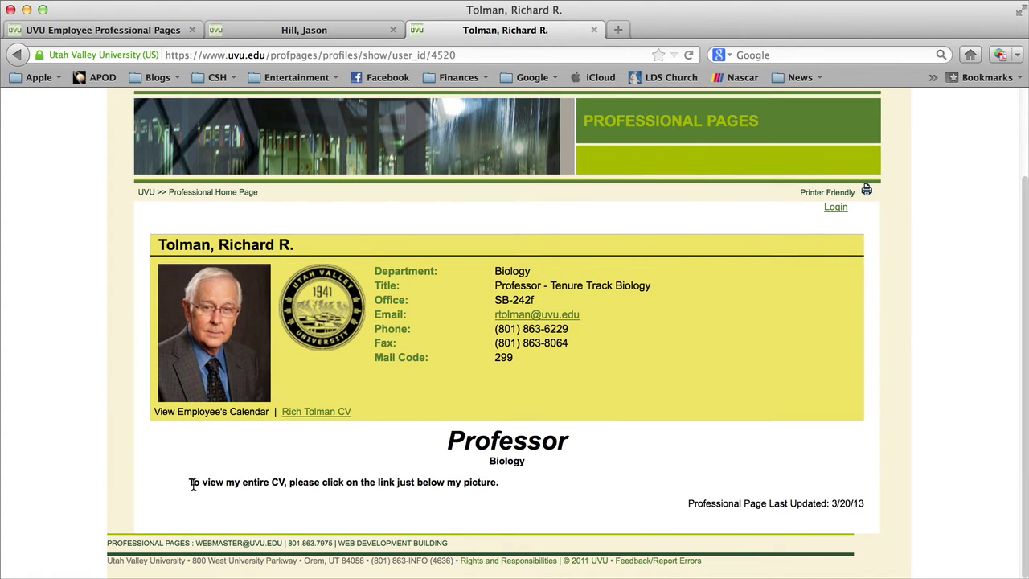
pyautogui.moveTo(189, 481); pyautogui.dragTo(488, 482)
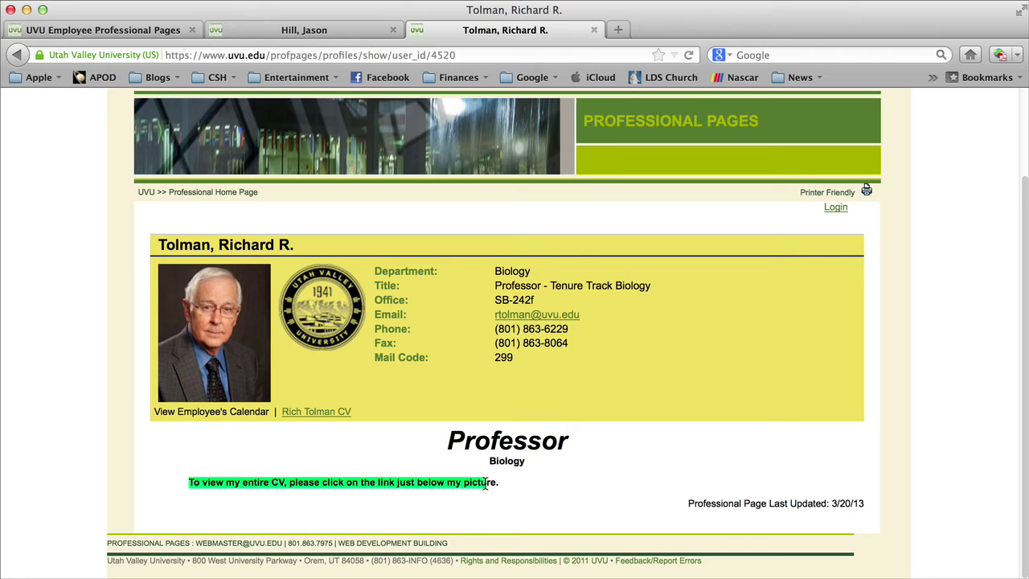
pyautogui.click(310, 413)
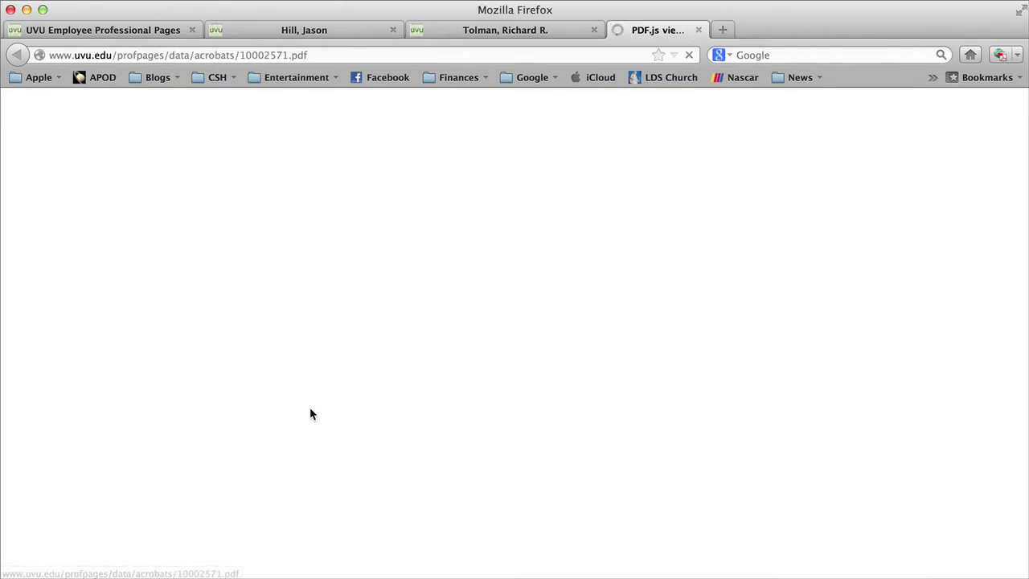
# Read through the 13-page CV PDF, then close its tab
pyautogui.scroll(-10, 424, 318)
pyautogui.scroll(-20, 429, 314)
pyautogui.scroll(-20, 428, 315)
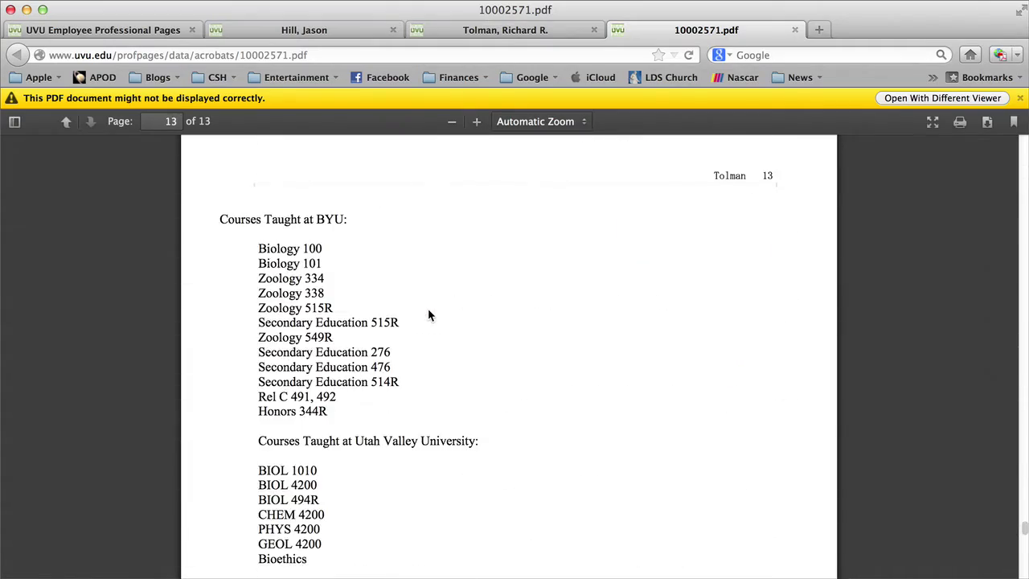
pyautogui.scroll(-10, 428, 315)
pyautogui.scroll(15, 428, 315)
pyautogui.scroll(20, 427, 315)
pyautogui.scroll(20, 428, 314)
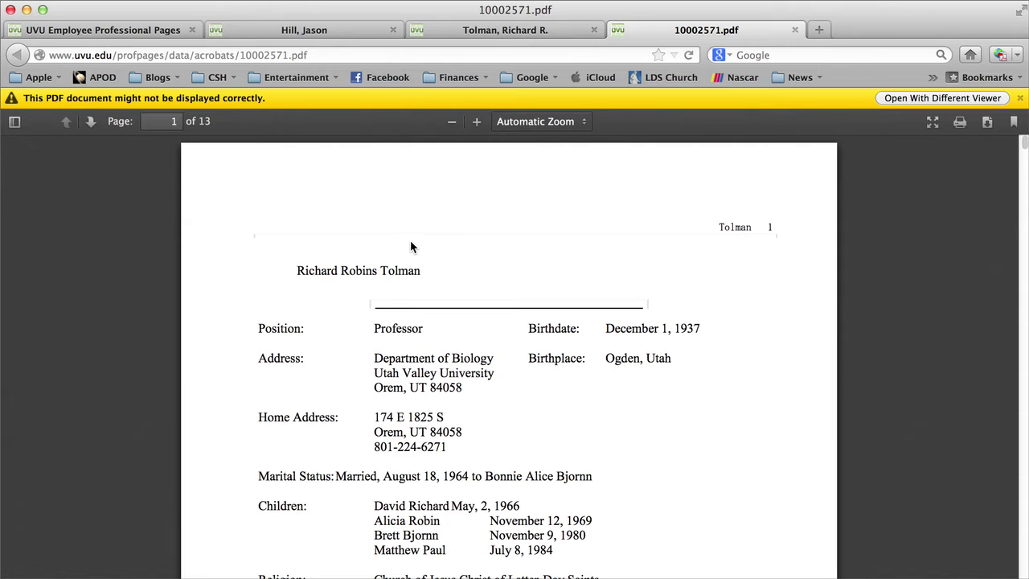
pyautogui.scroll(-8, 386, 240)
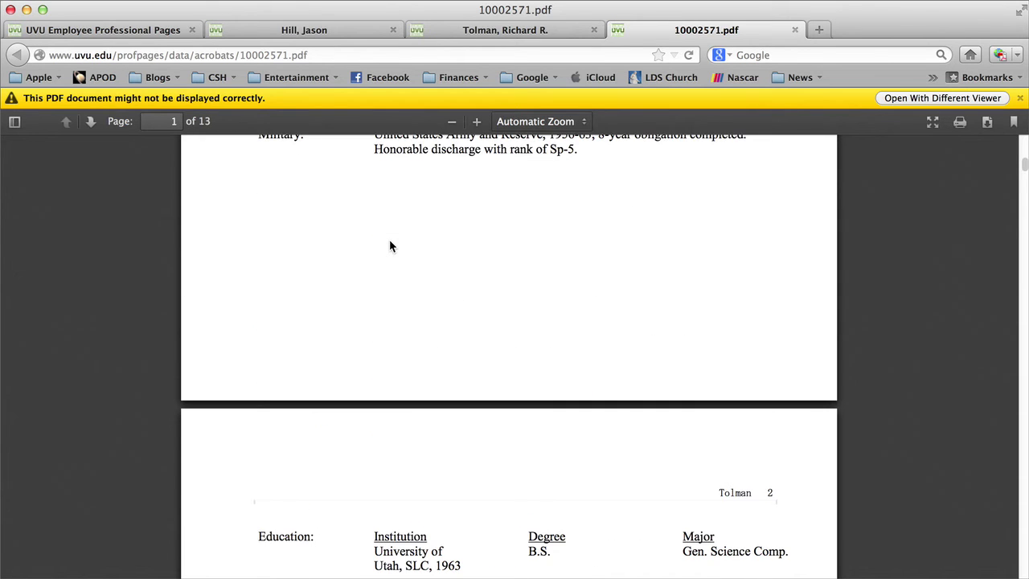
pyautogui.scroll(-20, 389, 239)
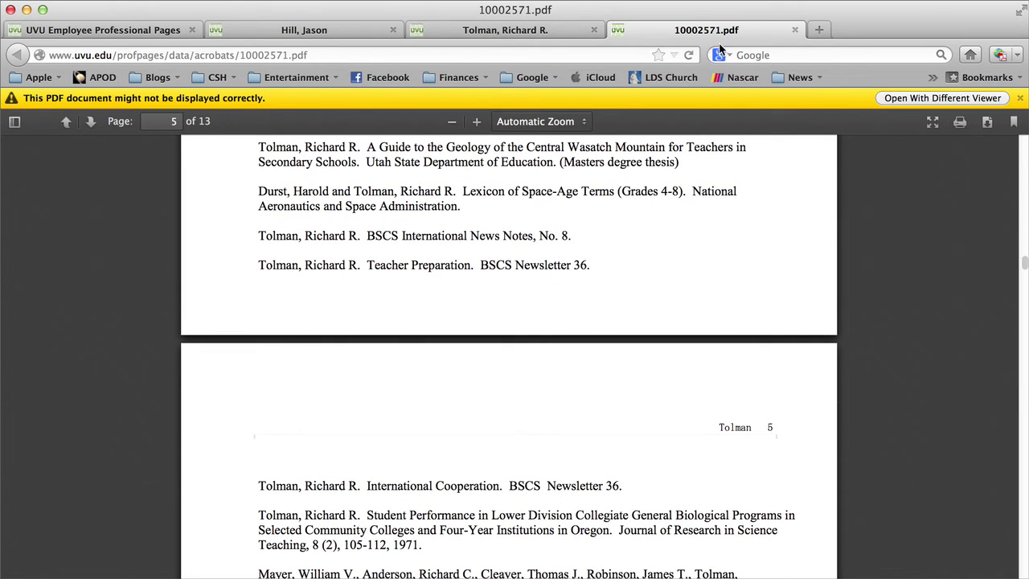
pyautogui.click(793, 30)
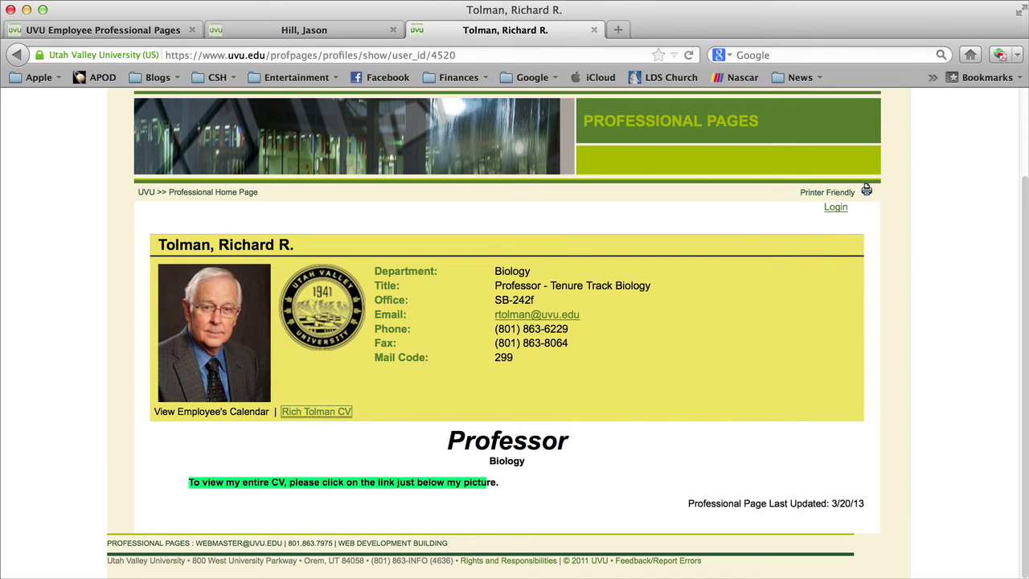
# Open the Personal PDF Document upload page from the profile editor
pyautogui.click(149, 32)
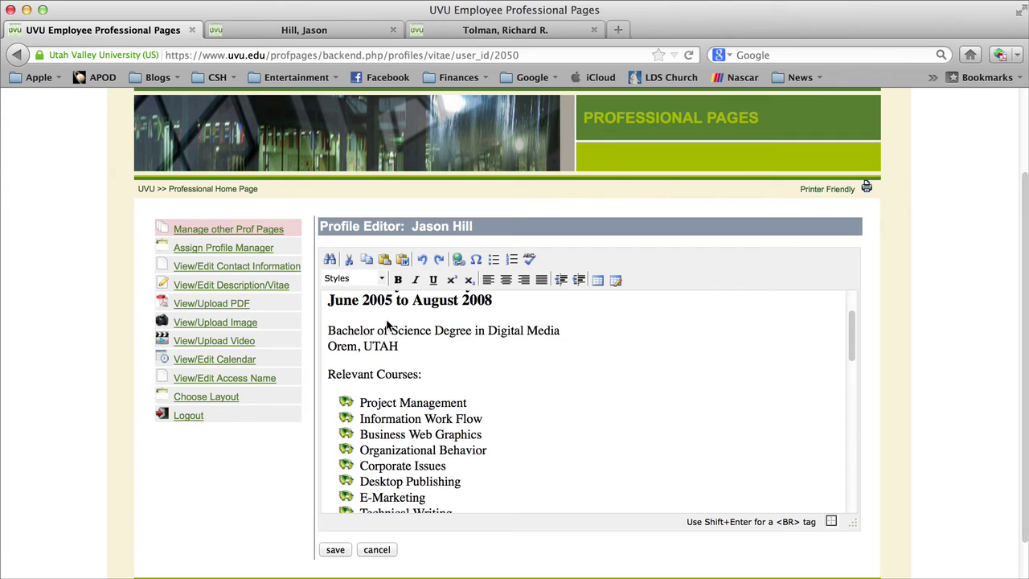
pyautogui.click(227, 308)
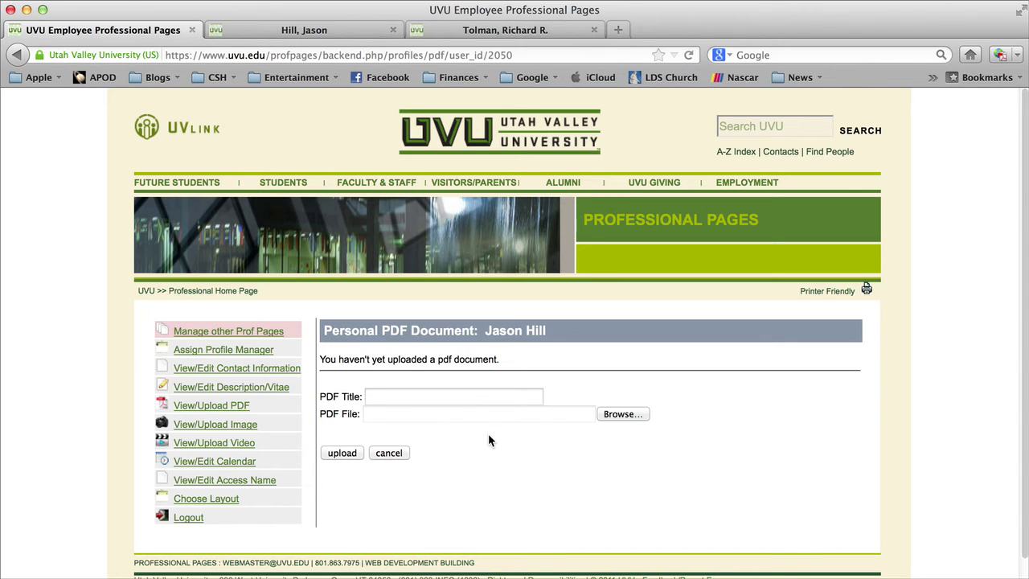
# Cancel the PDF file chooser without uploading, glance at another professor's page, and return to the upload form
pyautogui.click(615, 414)
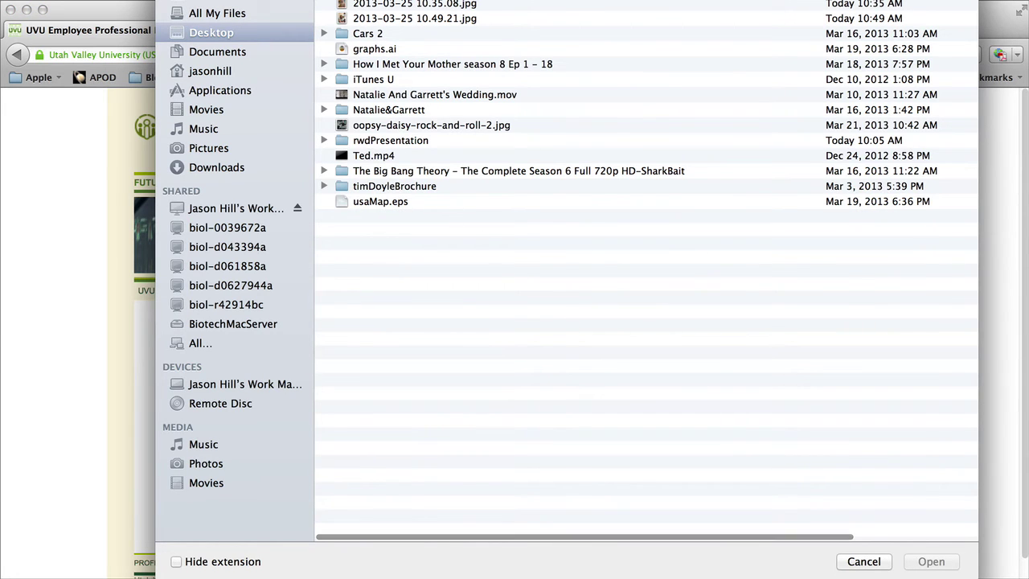
pyautogui.click(864, 561)
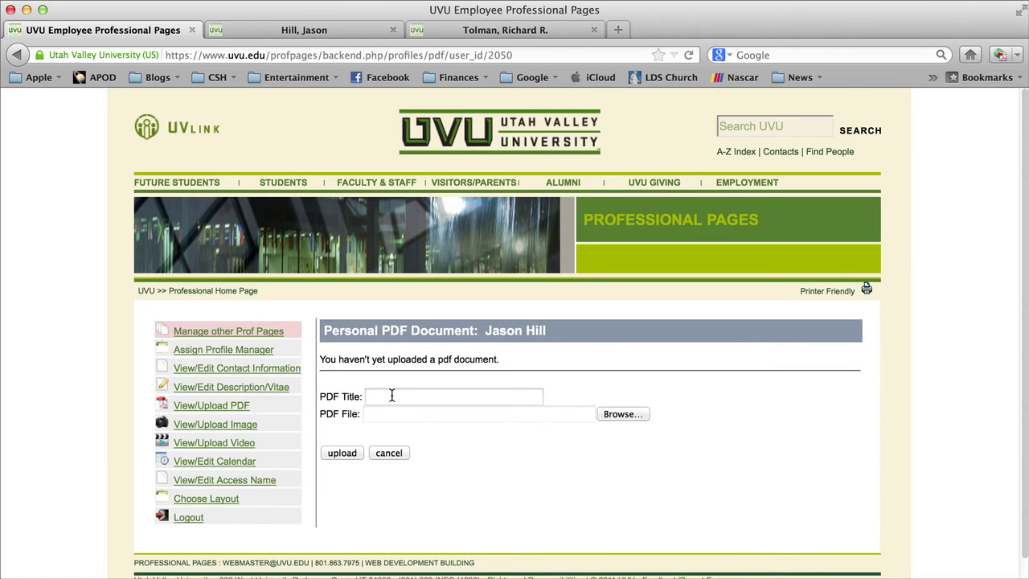
pyautogui.click(463, 31)
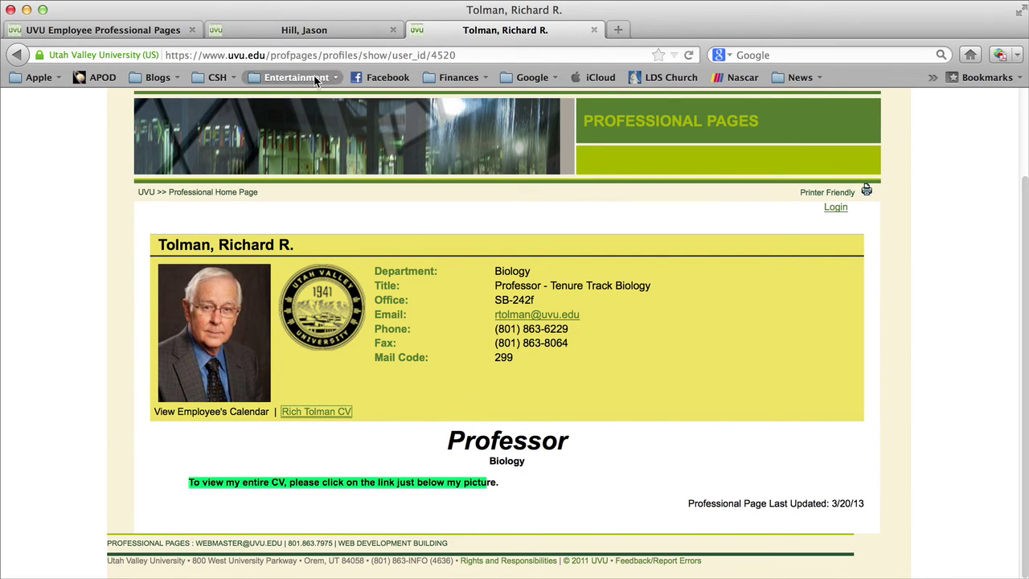
pyautogui.click(164, 31)
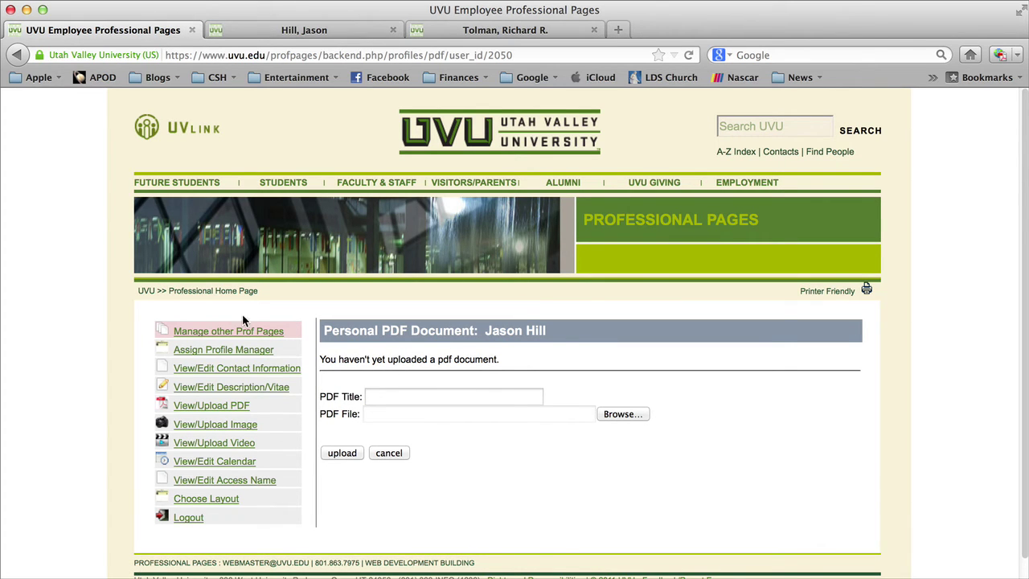
# Open the Description/Vitae editor and scroll through its EDUCATION and course list
pyautogui.click(263, 392)
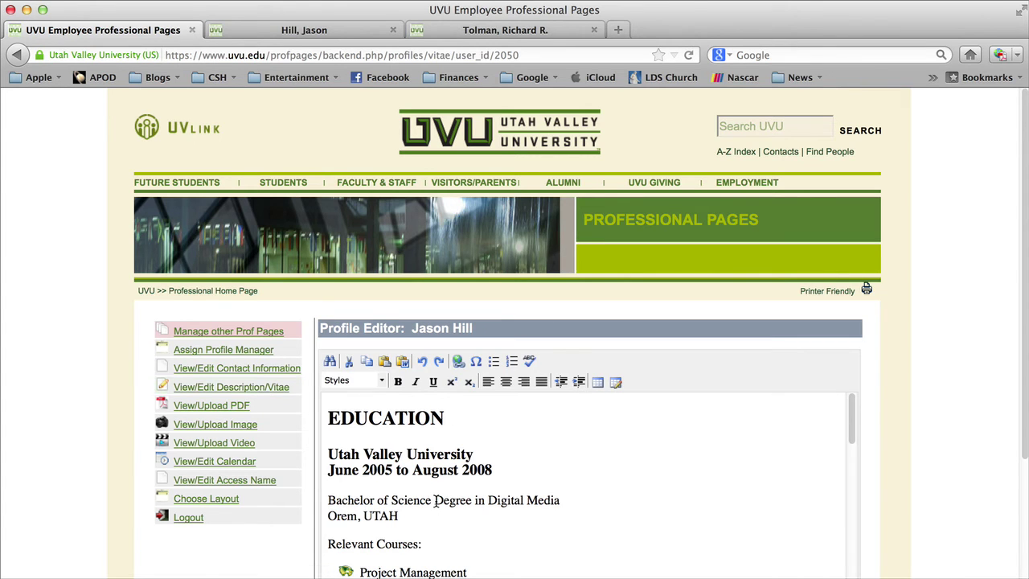
pyautogui.scroll(-3, 434, 500)
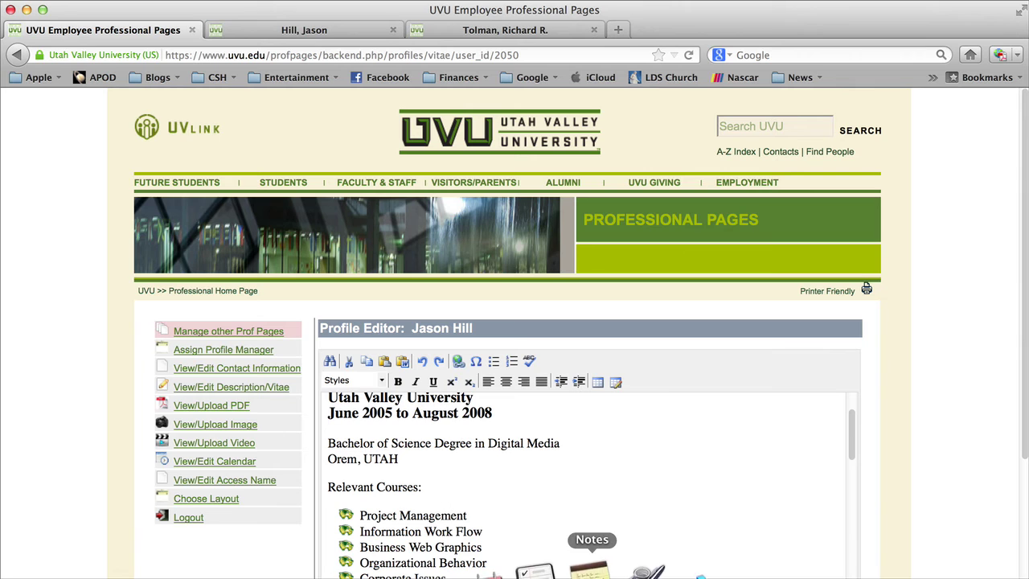
pyautogui.scroll(-3, 452, 488)
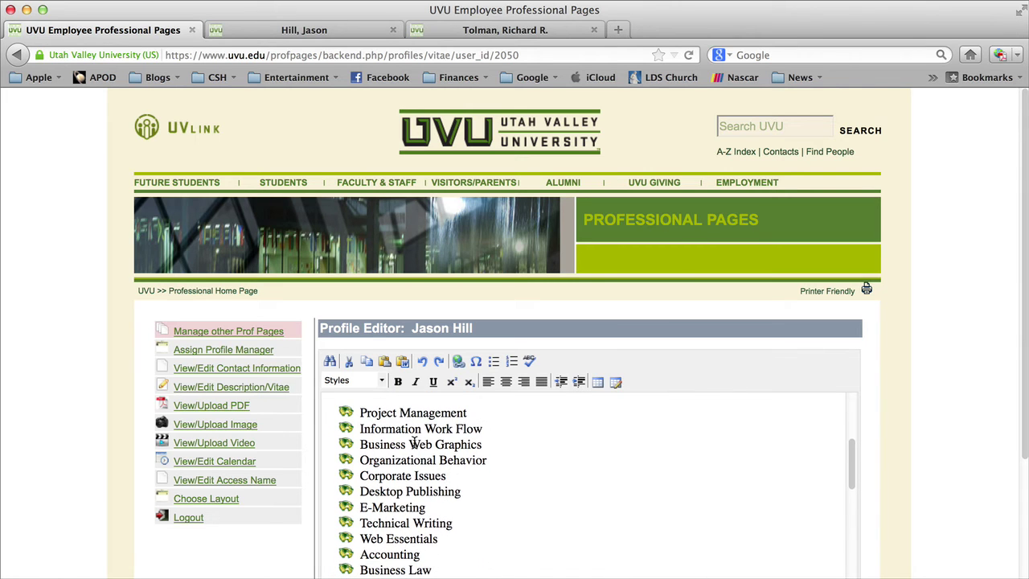
# Compare the vitae on the public profile tabs, then bring up the empty Embedded Video URL form
pyautogui.click(447, 34)
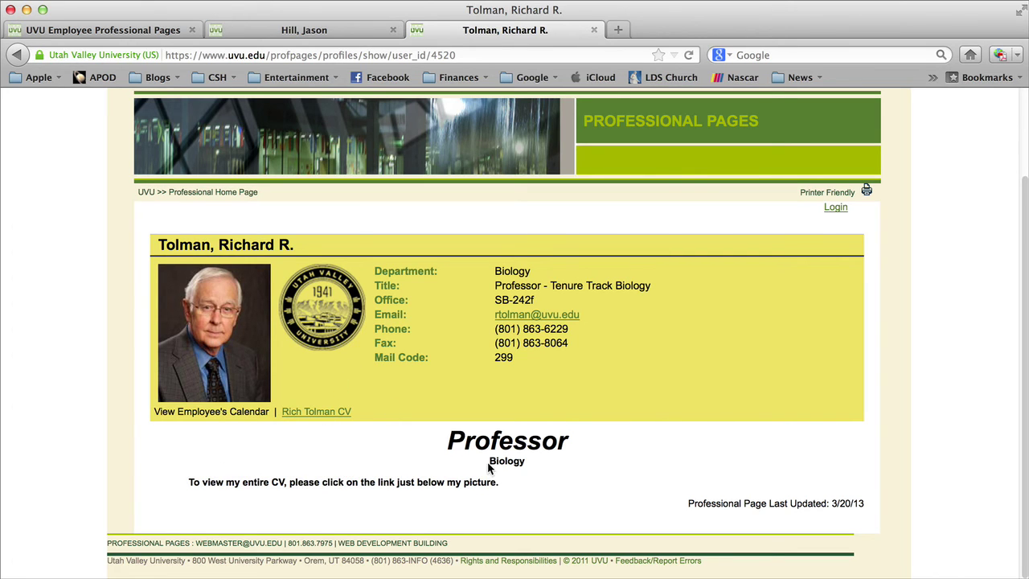
pyautogui.click(297, 33)
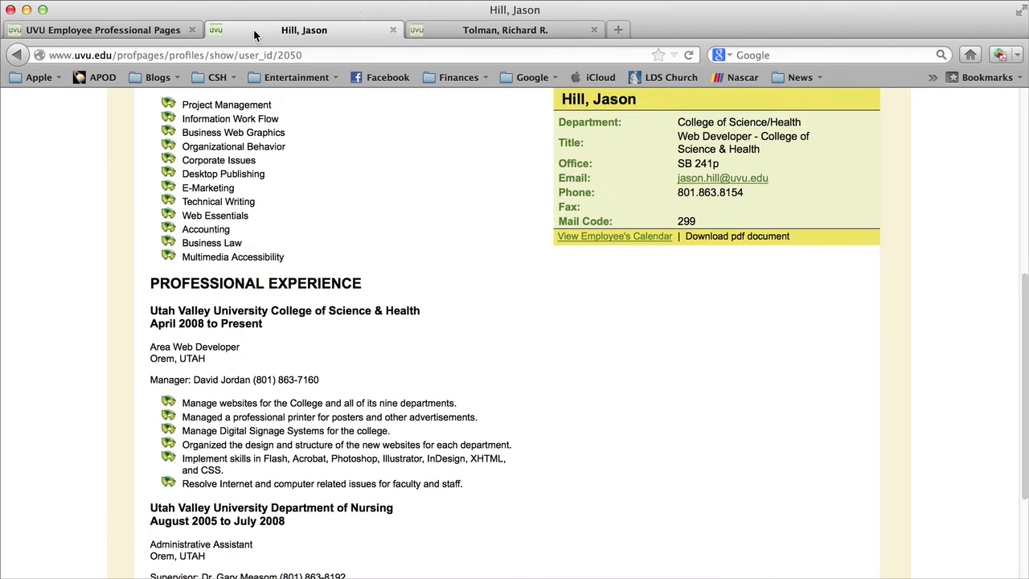
pyautogui.click(176, 36)
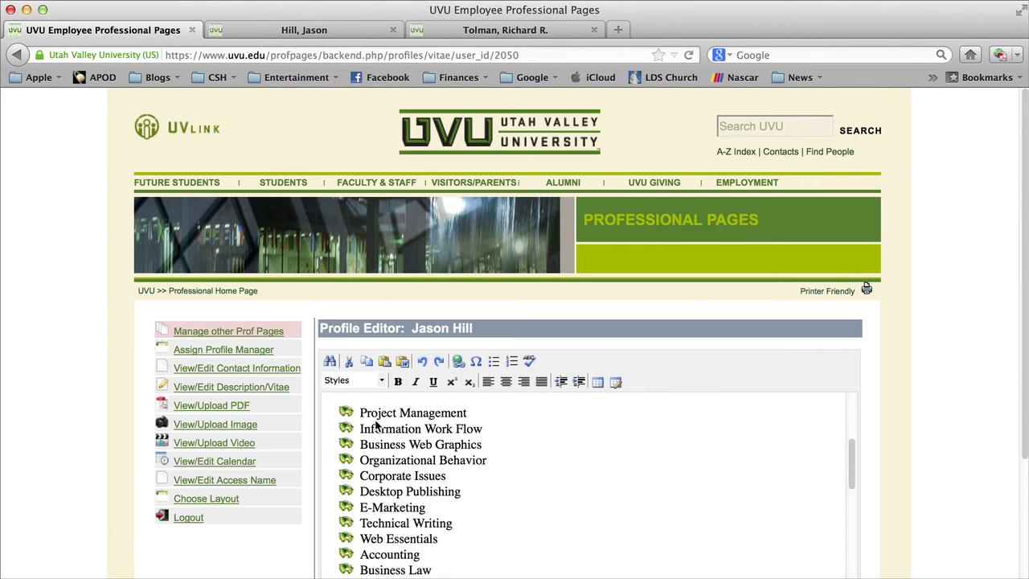
pyautogui.scroll(-5, 379, 411)
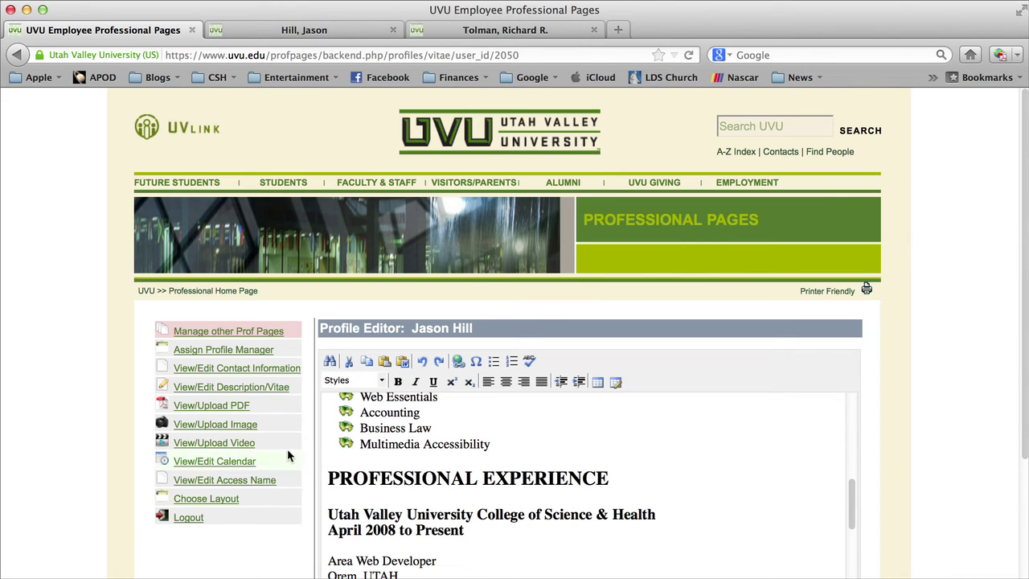
pyautogui.click(251, 450)
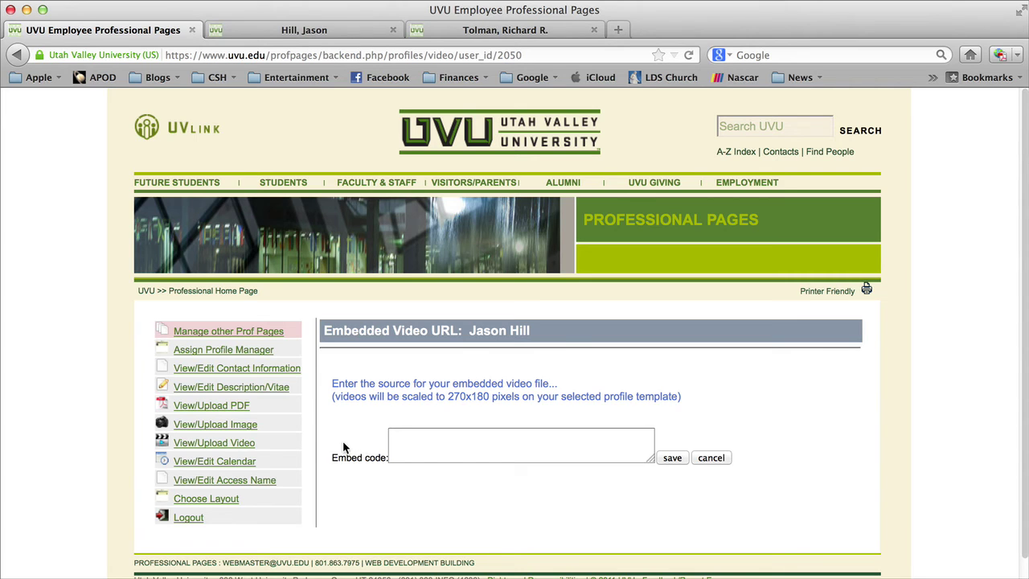
# Open the Professional Schedule editor and review the Monday–Wednesday 8:00a–5:00p Work blocks
pyautogui.click(230, 466)
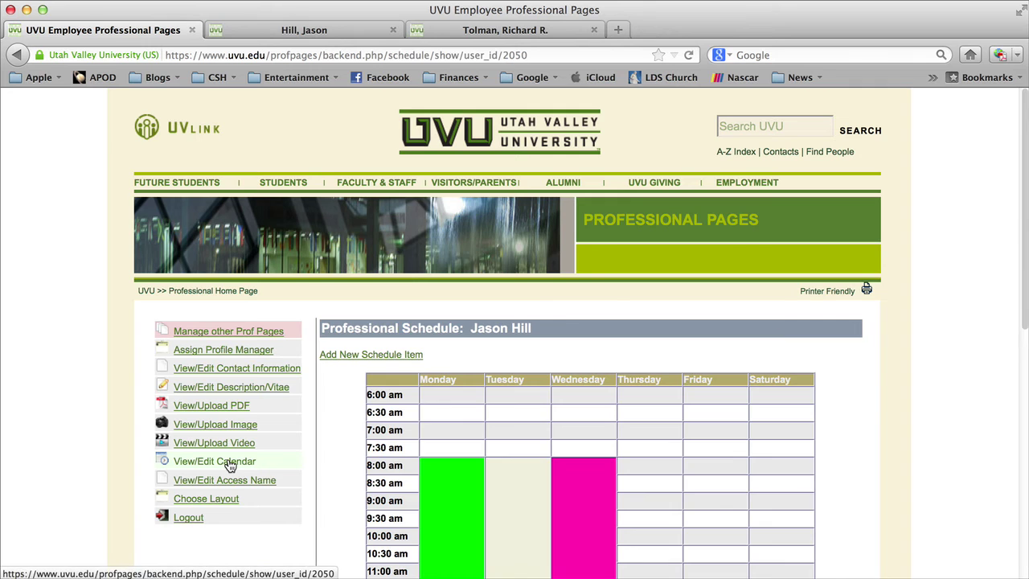
pyautogui.scroll(-4, 376, 470)
pyautogui.scroll(-8, 377, 468)
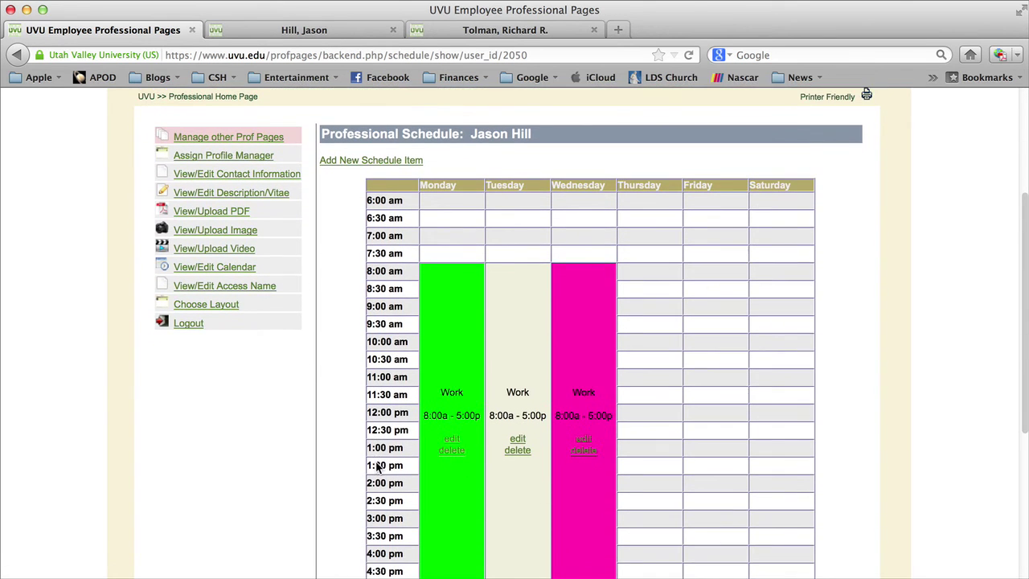
pyautogui.scroll(7, 375, 462)
pyautogui.scroll(-7, 378, 469)
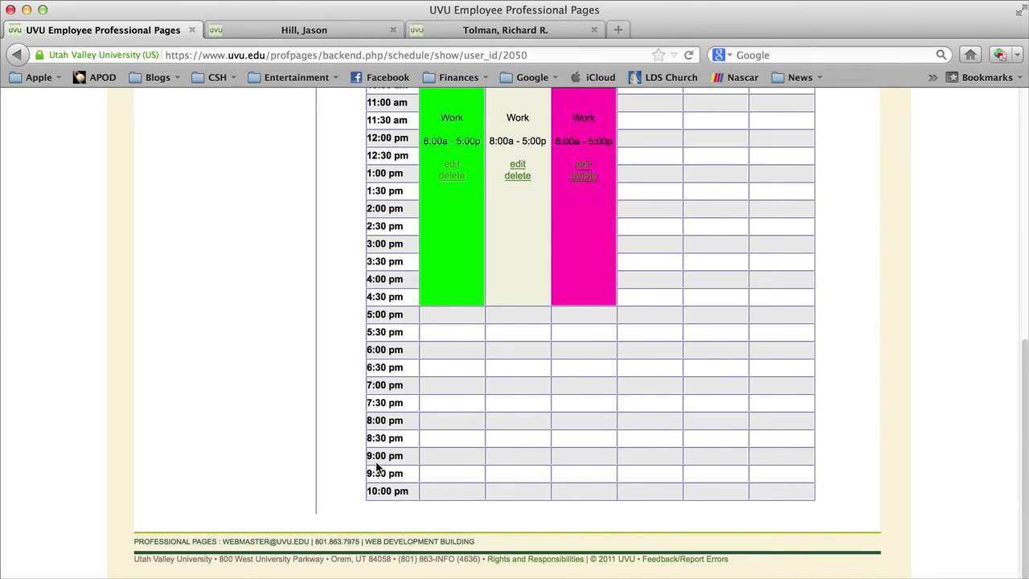
pyautogui.scroll(7, 396, 452)
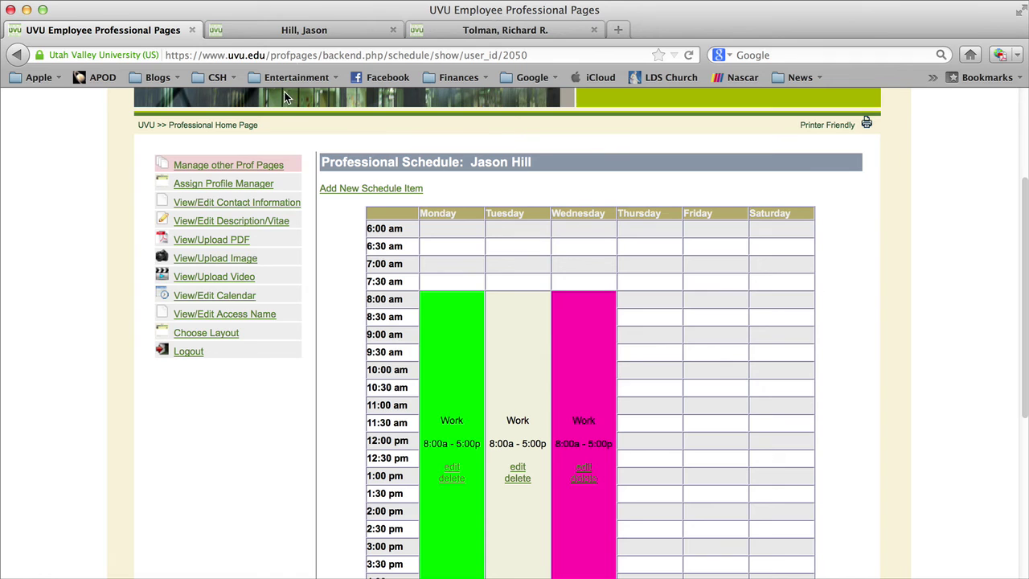
# Check the public View Employee's Calendar, then return to the backend schedule editor
pyautogui.click(308, 32)
pyautogui.click(616, 238)
pyautogui.scroll(-10, 590, 363)
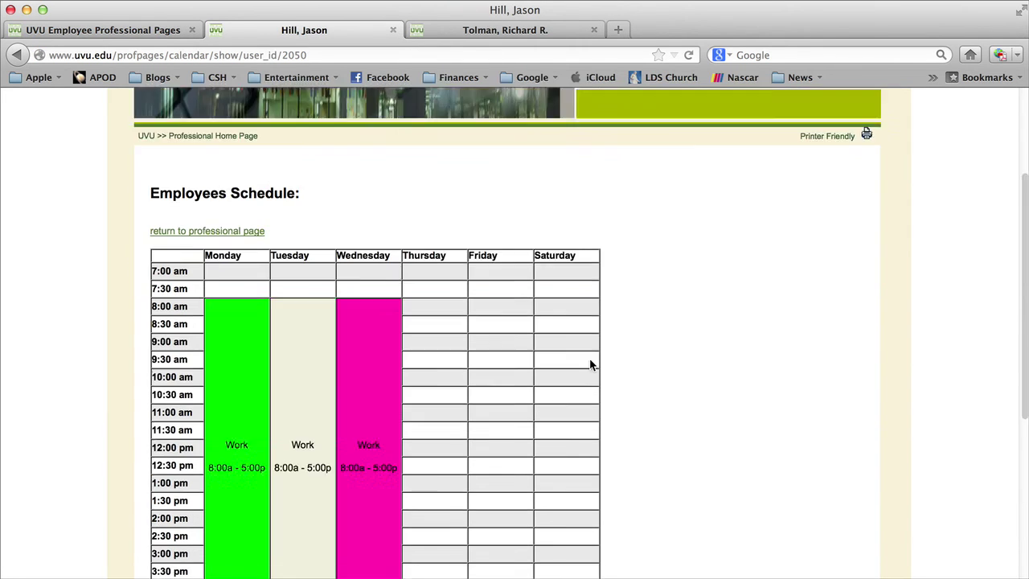
pyautogui.scroll(15, 450, 330)
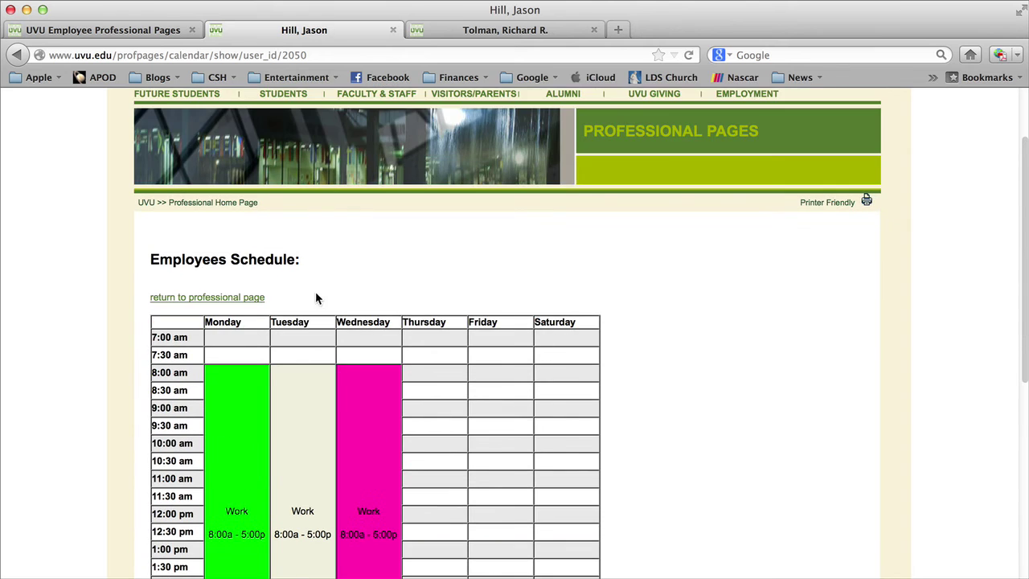
pyautogui.scroll(-1, 242, 294)
pyautogui.click(239, 268)
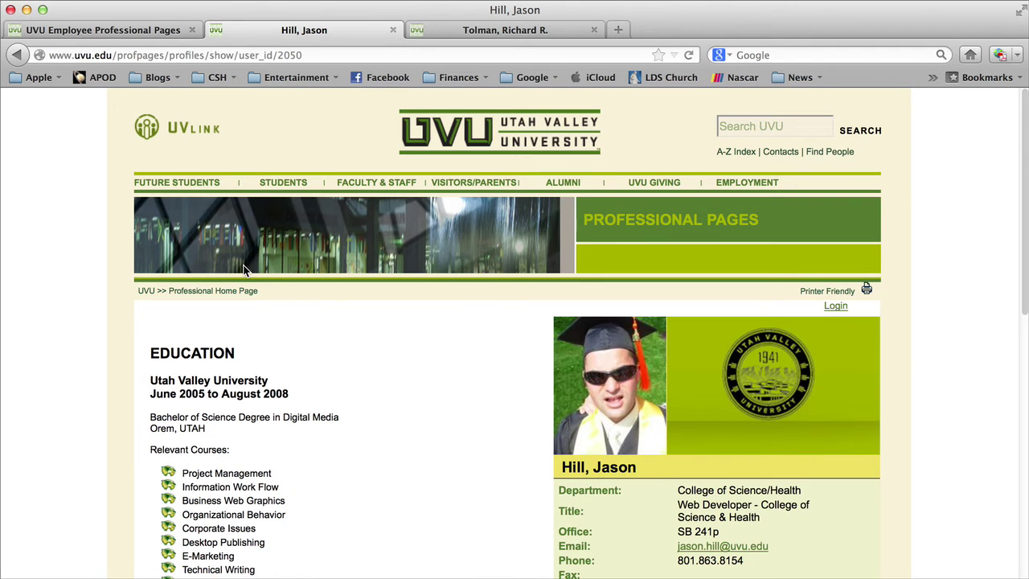
pyautogui.click(147, 30)
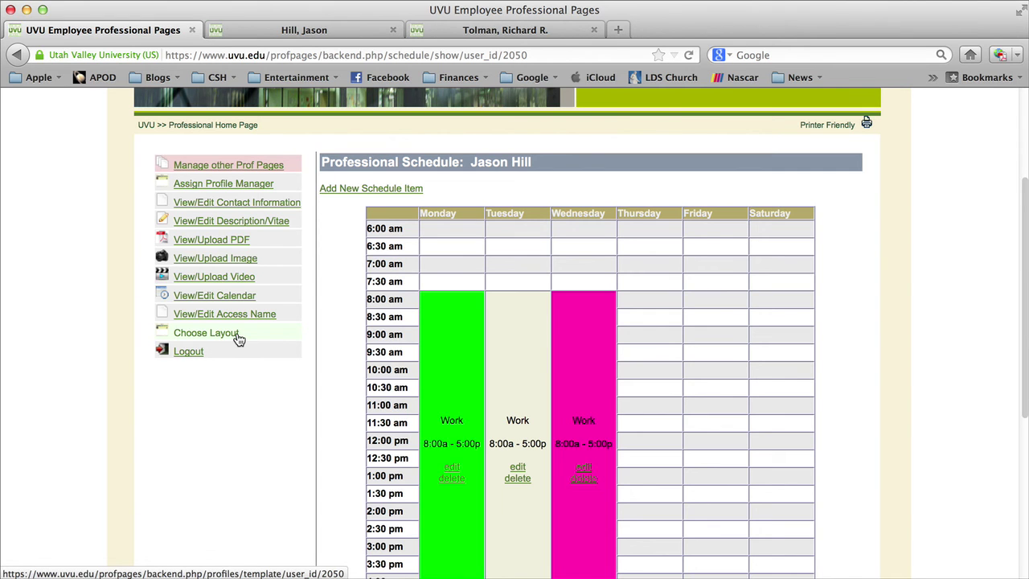
# Open Choose Layout, compare the public profile layouts, and reload with the photo-on-the-right layout chosen
pyautogui.click(206, 333)
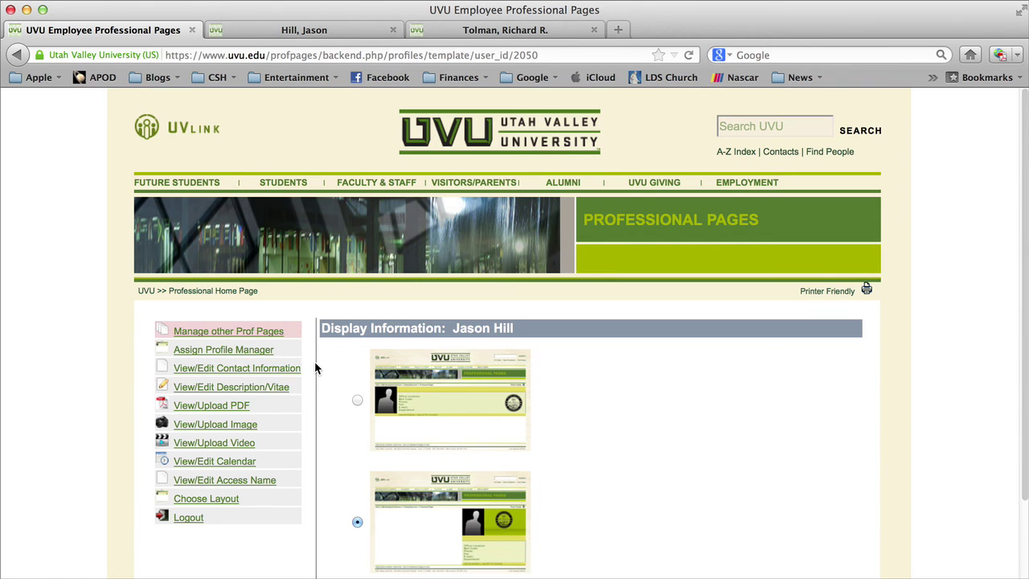
pyautogui.scroll(-2, 315, 368)
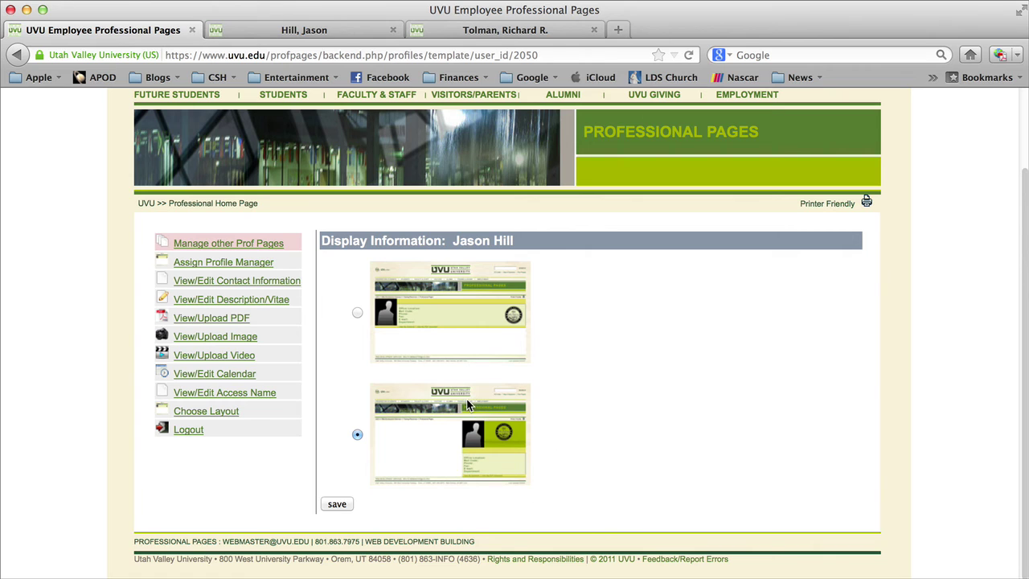
pyautogui.click(430, 34)
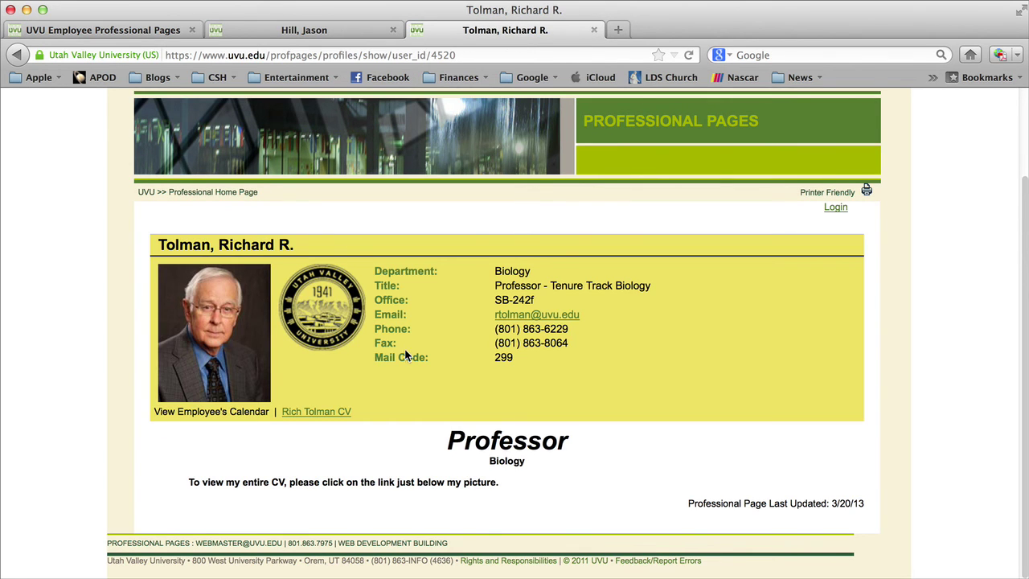
pyautogui.click(279, 24)
pyautogui.scroll(-5, 792, 378)
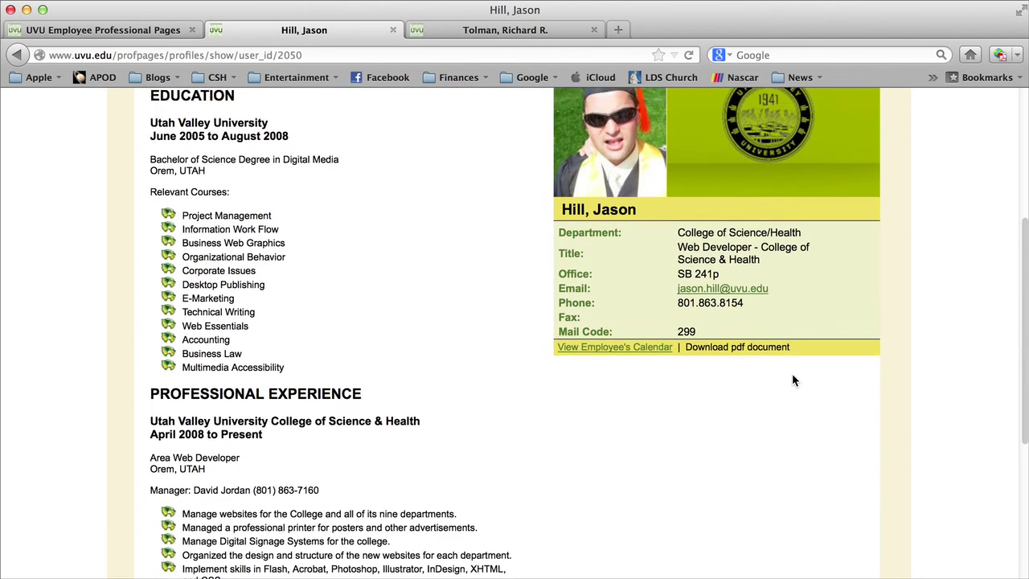
pyautogui.scroll(5, 792, 381)
pyautogui.click(173, 33)
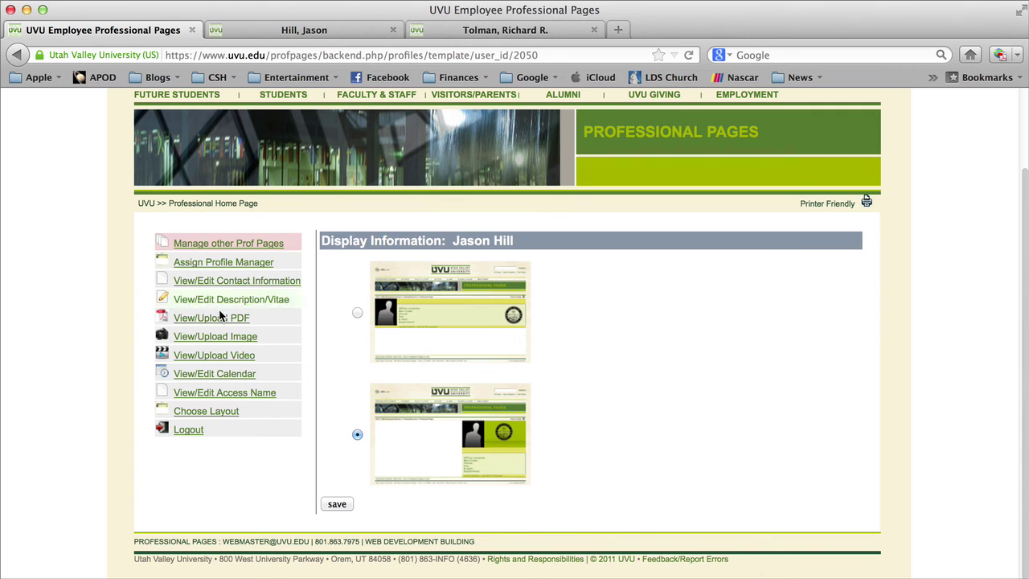
pyautogui.press('super+r')
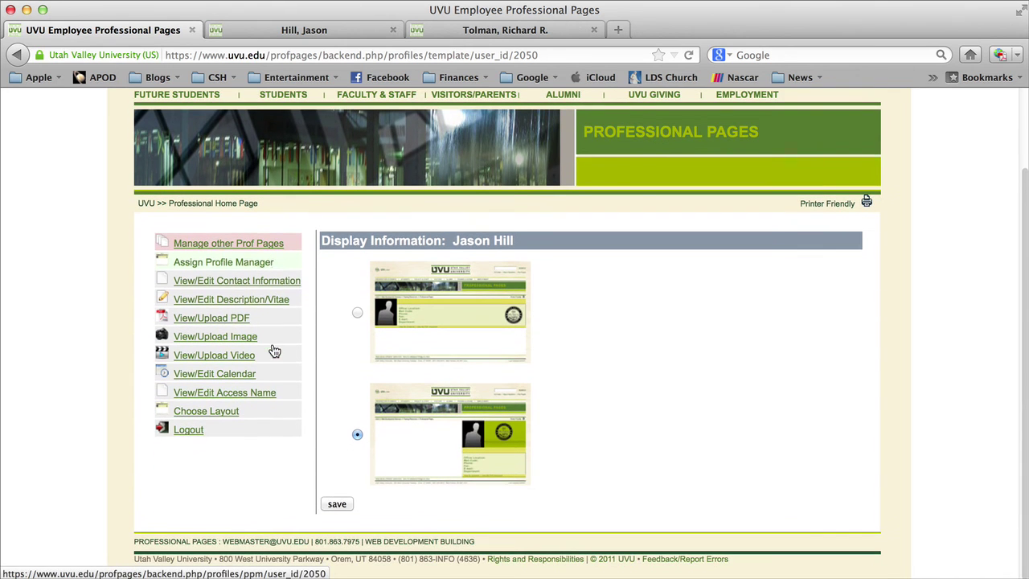